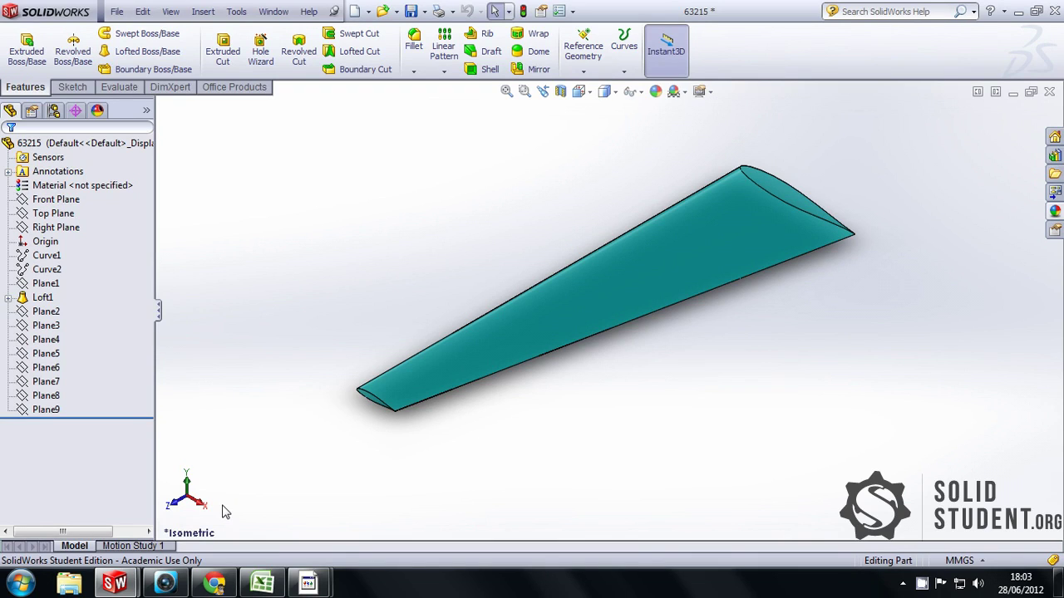
# Step: Switch to Chrome and save the DAT coordinate file of the NACA 63-215 airfoil to the Desktop
pyautogui.moveTo(277, 147); pyautogui.dragTo(929, 463)
pyautogui.click(816, 452)
pyautogui.click(214, 584)
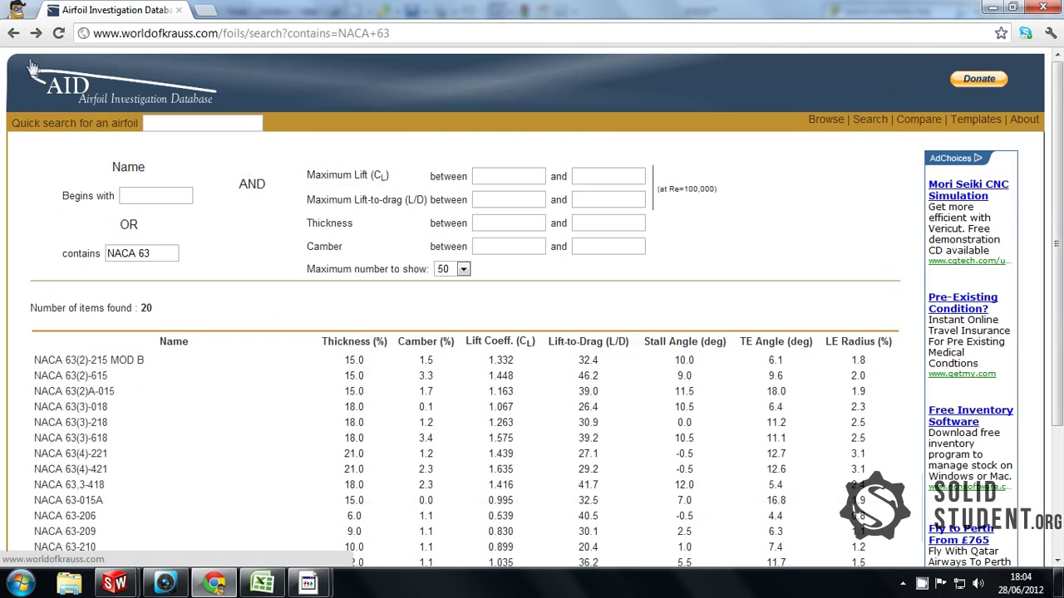
pyautogui.scroll(-1, 428, 303)
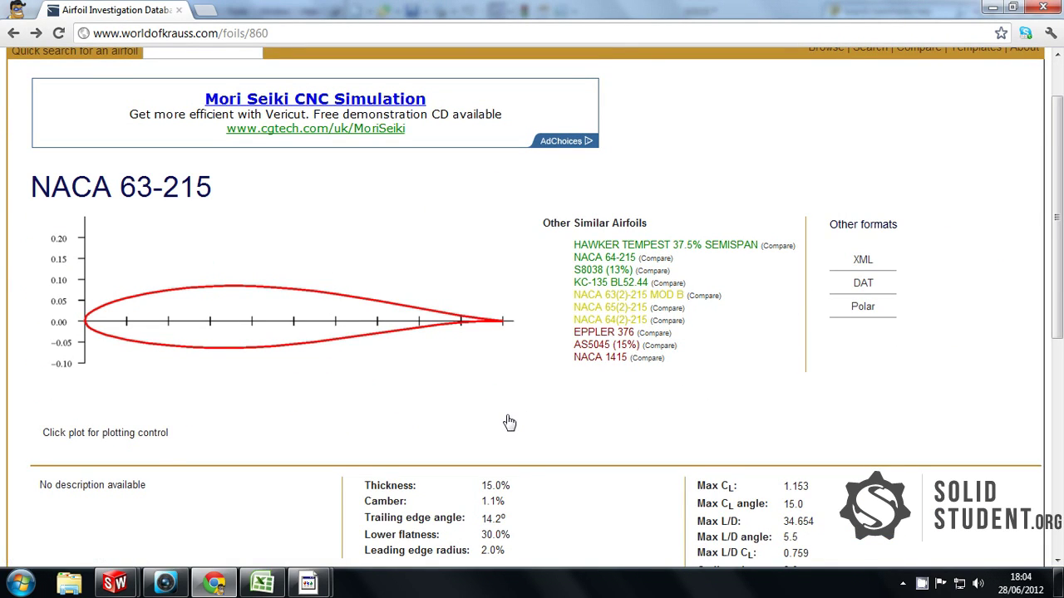
pyautogui.rightClick(859, 287)
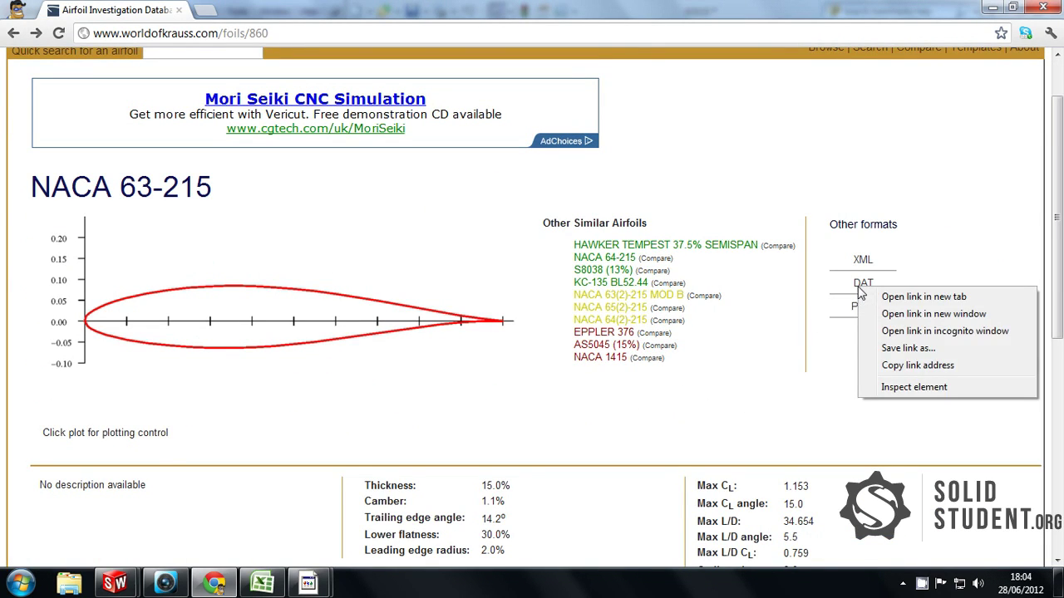
pyautogui.click(897, 348)
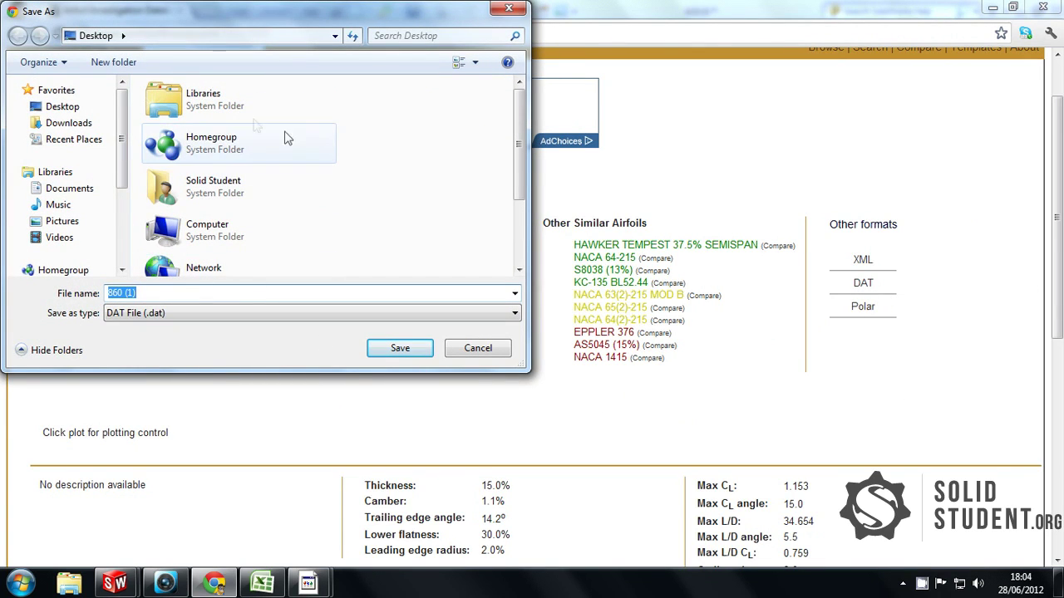
pyautogui.click(381, 354)
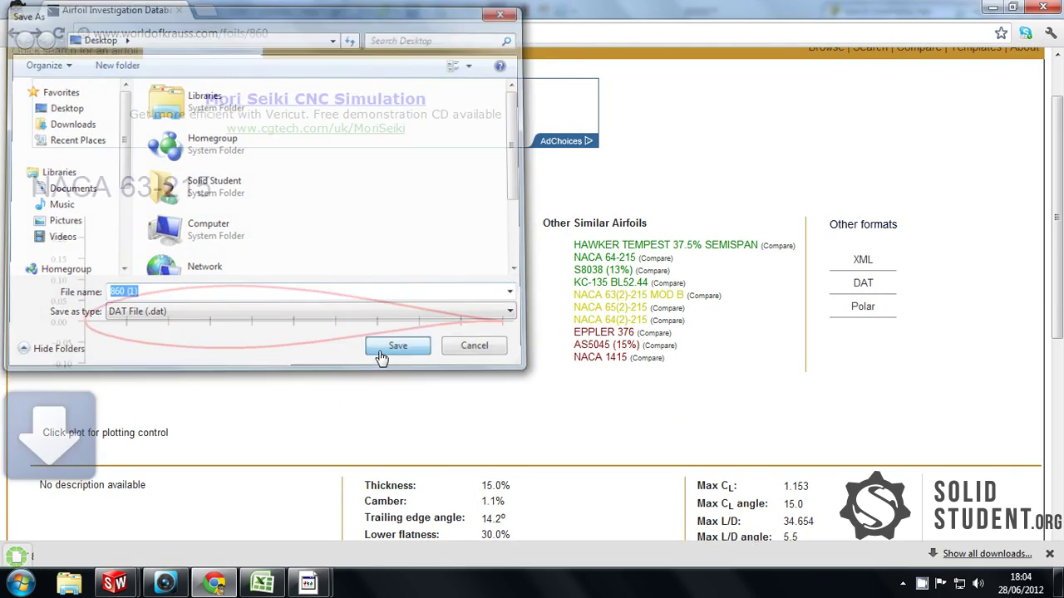
# Step: Switch to Excel and import the 860 data file as delimited text, with Space as the only delimiter and General columns
pyautogui.click(255, 583)
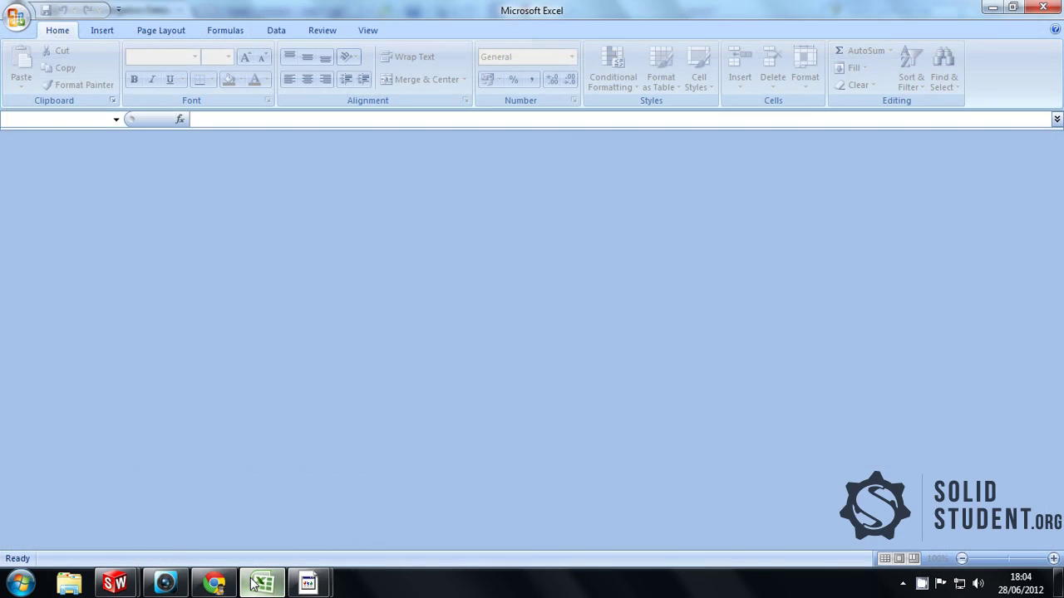
pyautogui.click(17, 19)
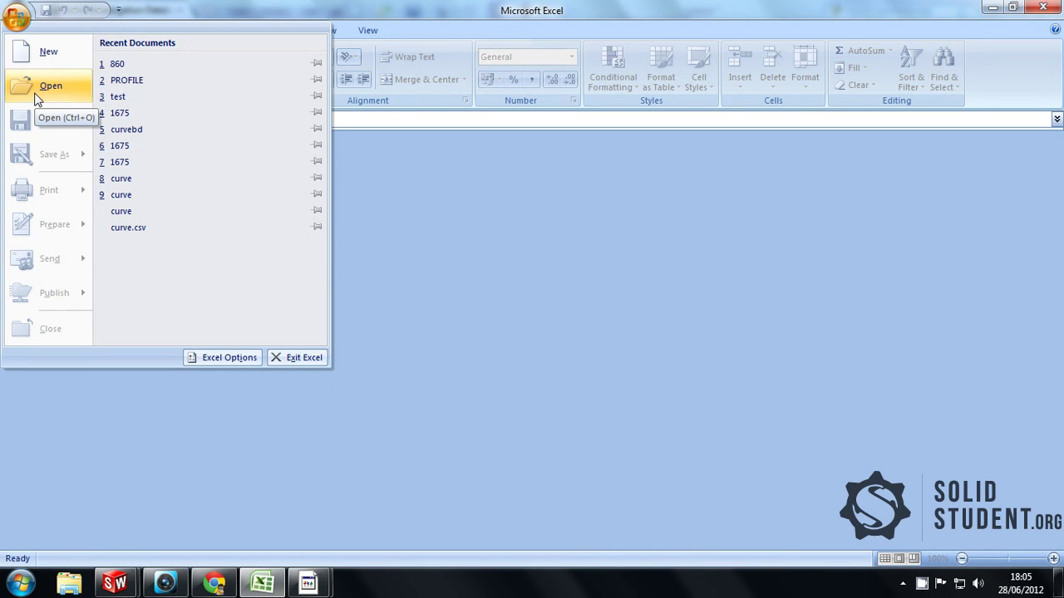
pyautogui.click(134, 64)
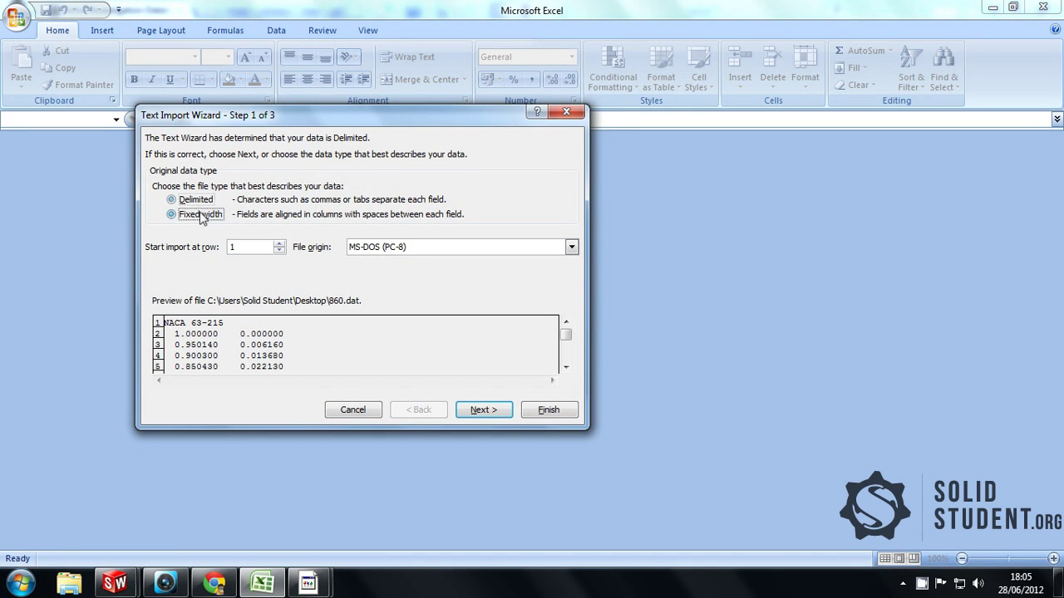
pyautogui.click(463, 408)
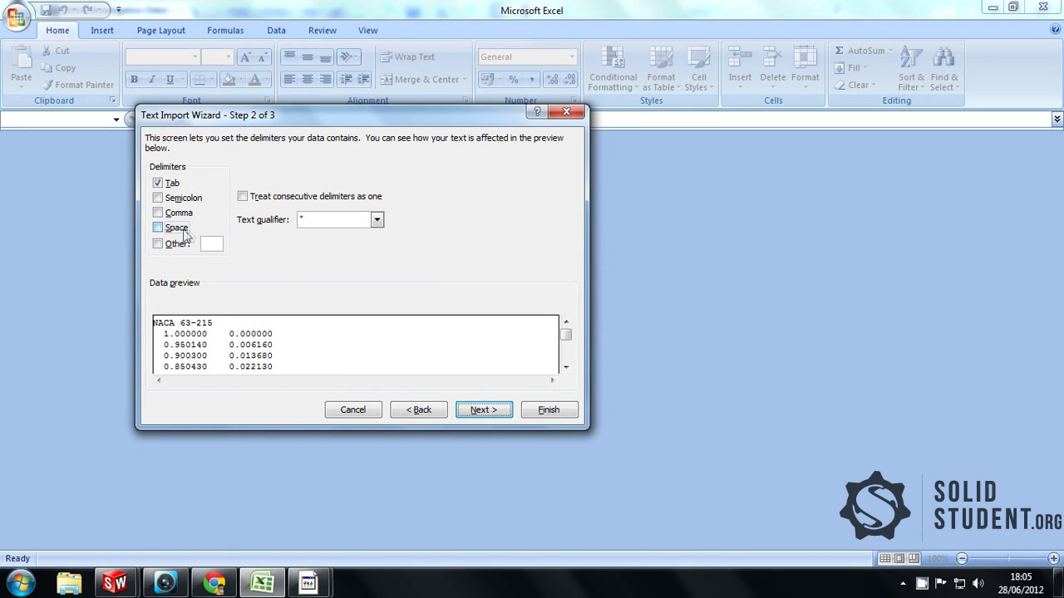
pyautogui.click(177, 228)
pyautogui.click(168, 183)
pyautogui.moveTo(565, 334); pyautogui.dragTo(566, 354)
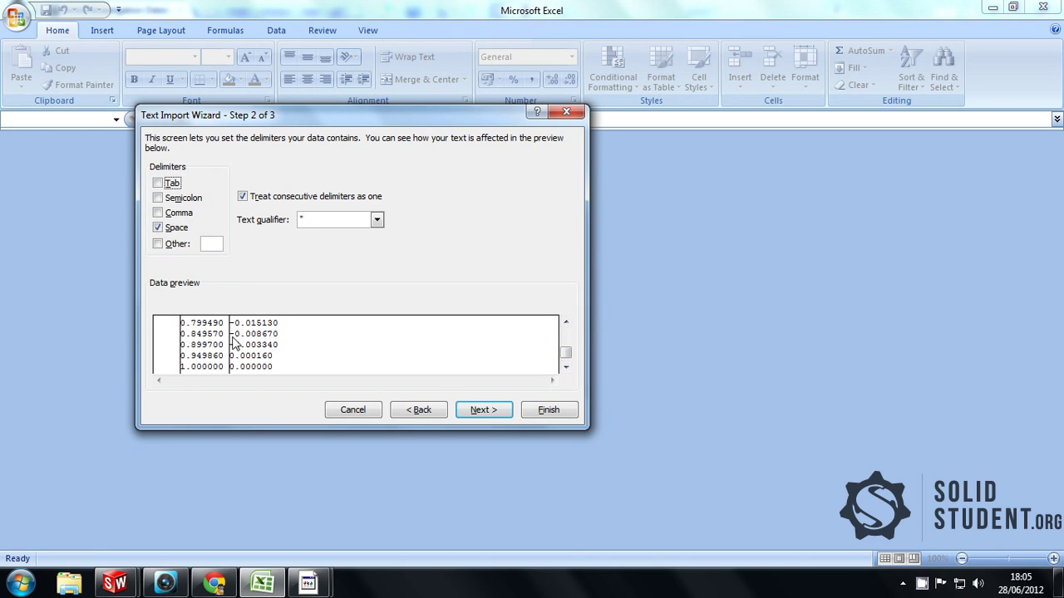
pyautogui.click(478, 409)
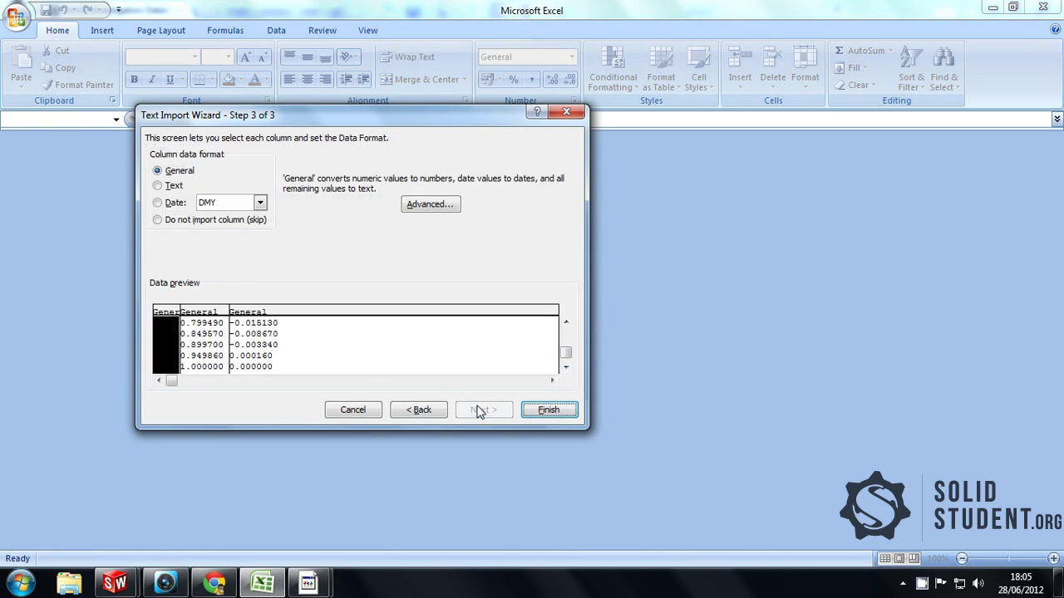
pyautogui.click(548, 410)
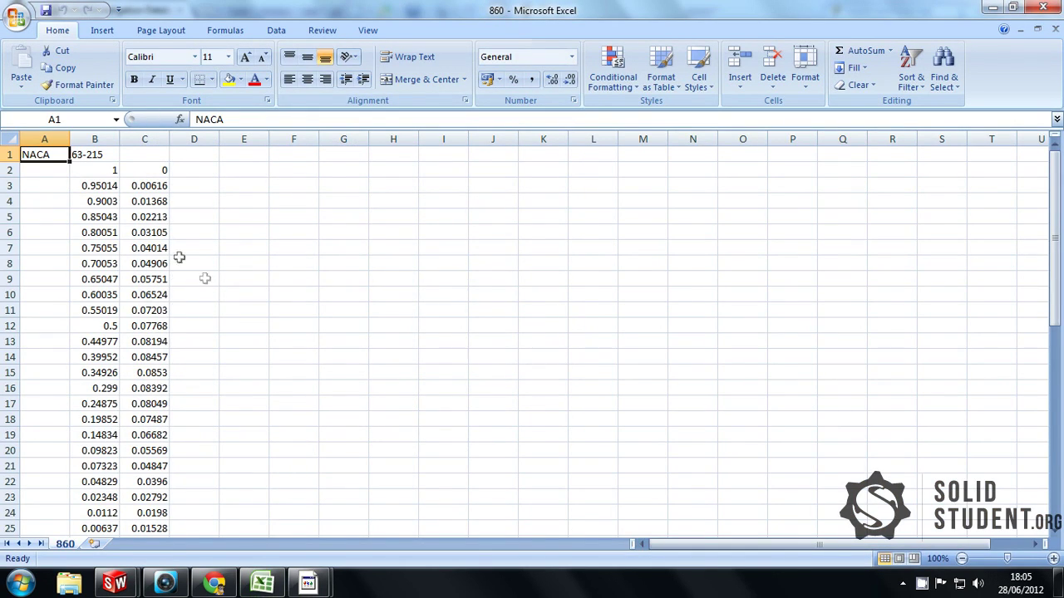
# Step: Clear the airfoil name from cells A1:B1
pyautogui.moveTo(66, 158); pyautogui.dragTo(76, 158)
pyautogui.press('Delete')
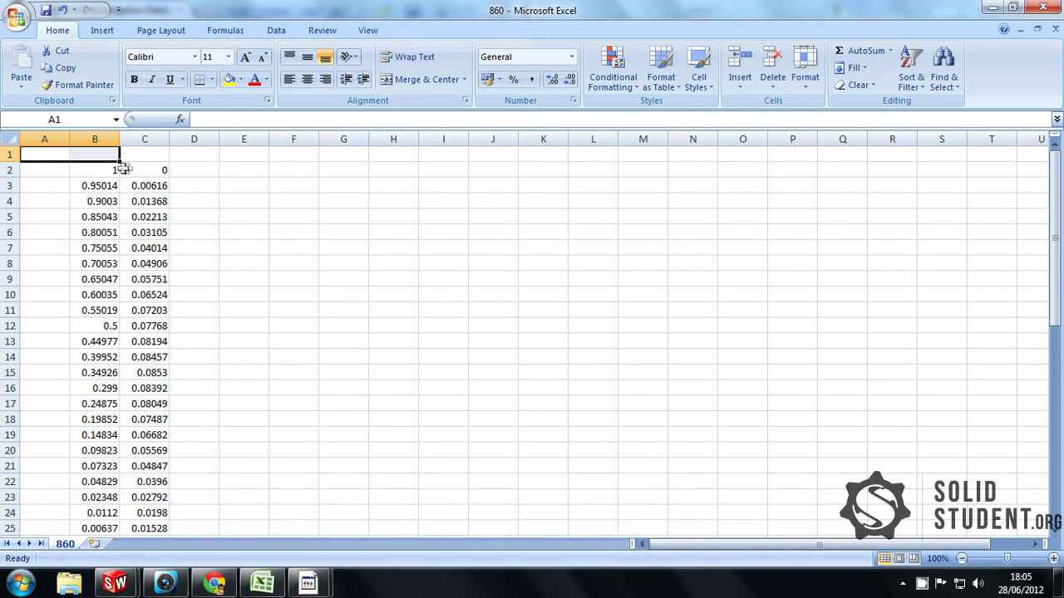
pyautogui.click(118, 168)
# Step: Add a Z coordinate of 0 beside every point, filling column D from row 2 to row 53
pyautogui.click(178, 170)
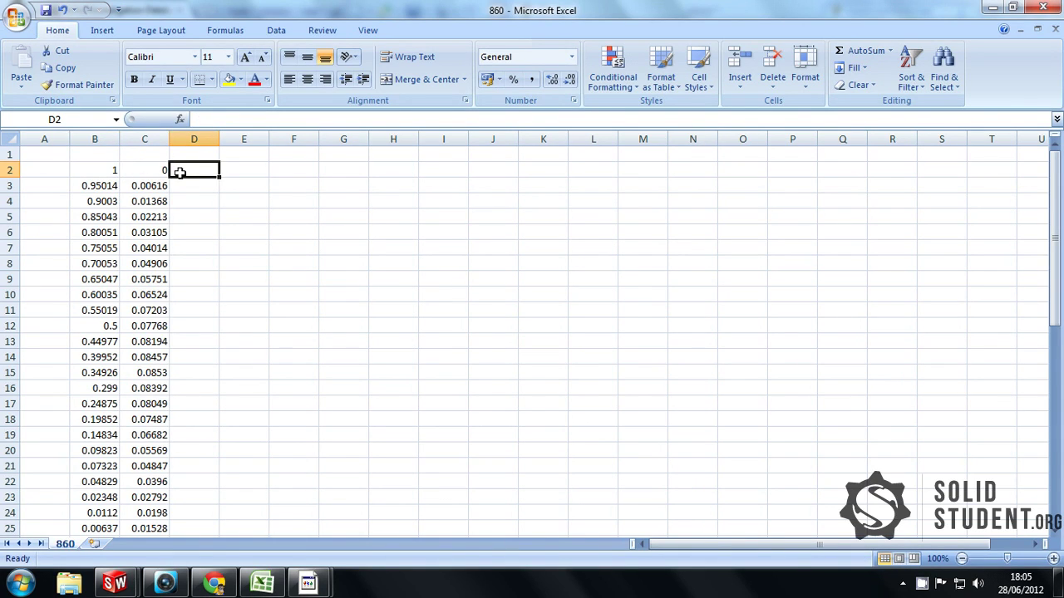
pyautogui.write('0')
pyautogui.press('Return')
pyautogui.write('0')
pyautogui.press('Return')
pyautogui.write('0')
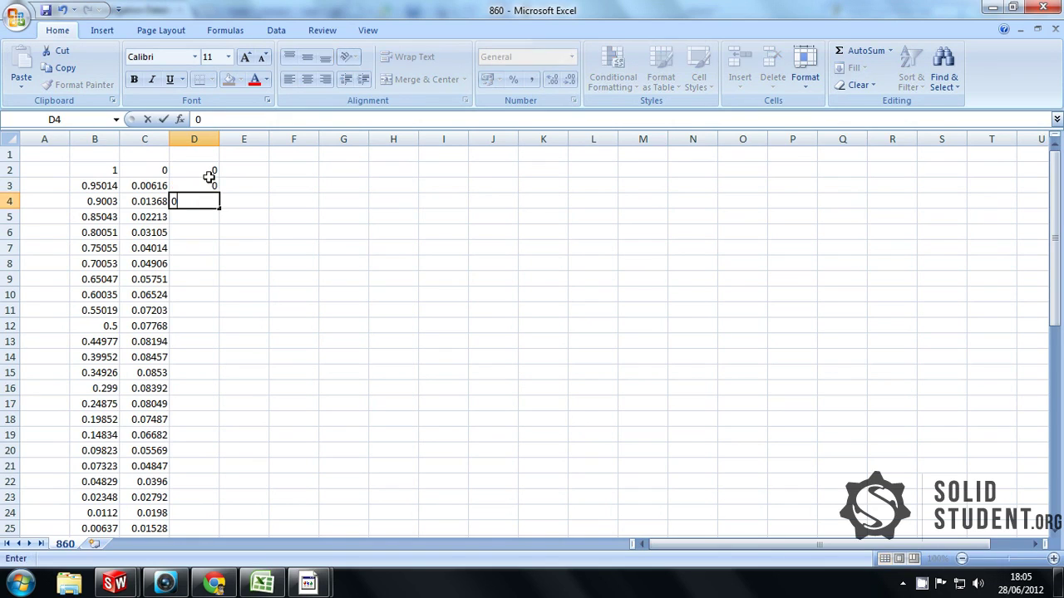
pyautogui.click(210, 171)
pyautogui.moveTo(212, 173); pyautogui.dragTo(188, 516)
pyautogui.click(172, 424)
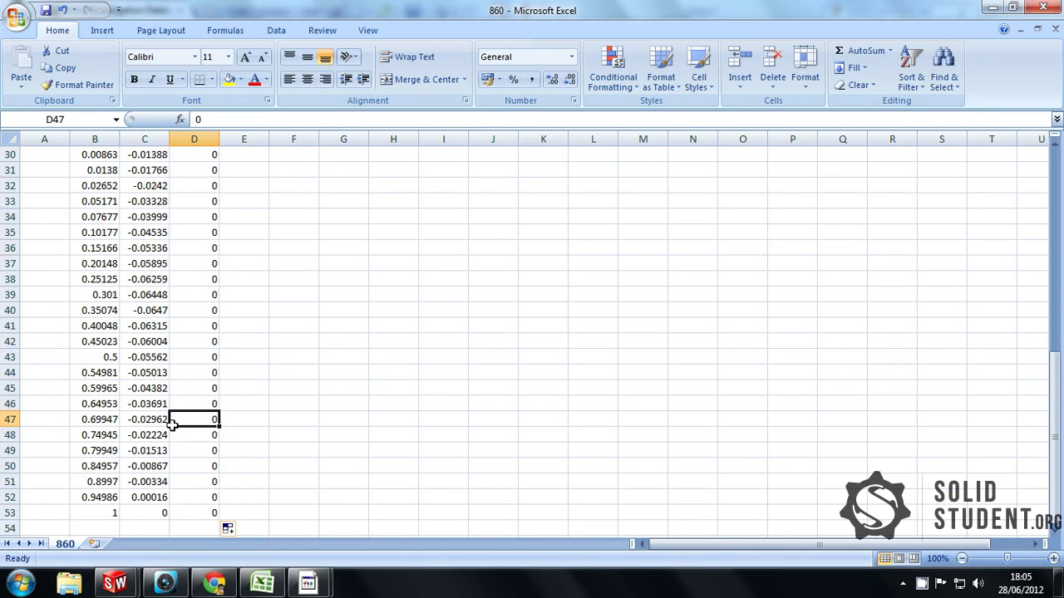
# Step: Remove the duplicate zero point in row 28 and move the block B29:D53 up to start at B28
pyautogui.scroll(4, 188, 397)
pyautogui.moveTo(113, 314); pyautogui.dragTo(190, 310)
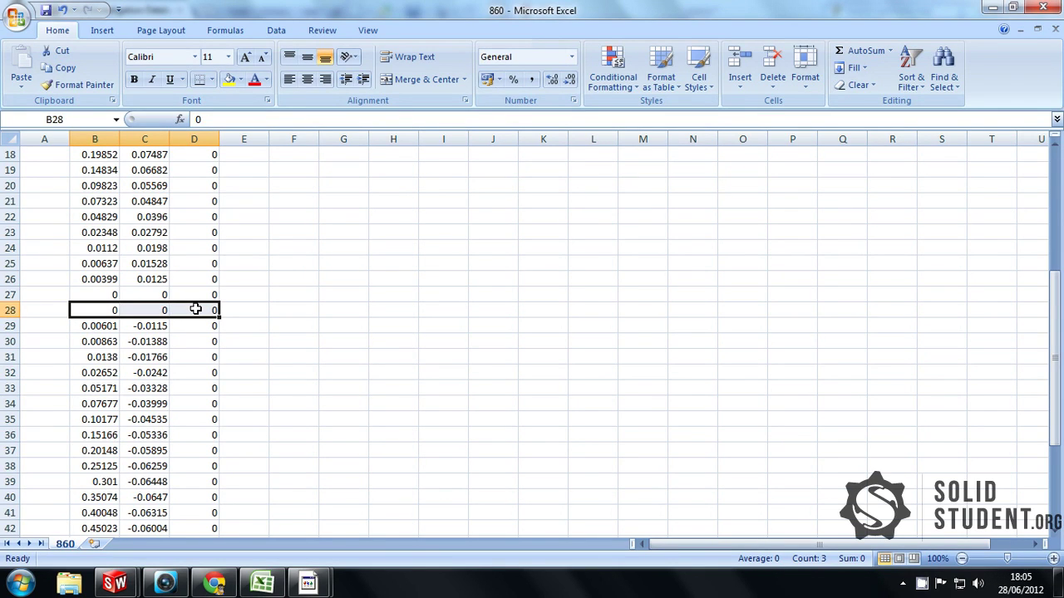
pyautogui.press('Delete')
pyautogui.click(85, 342)
pyautogui.moveTo(83, 326); pyautogui.dragTo(186, 499)
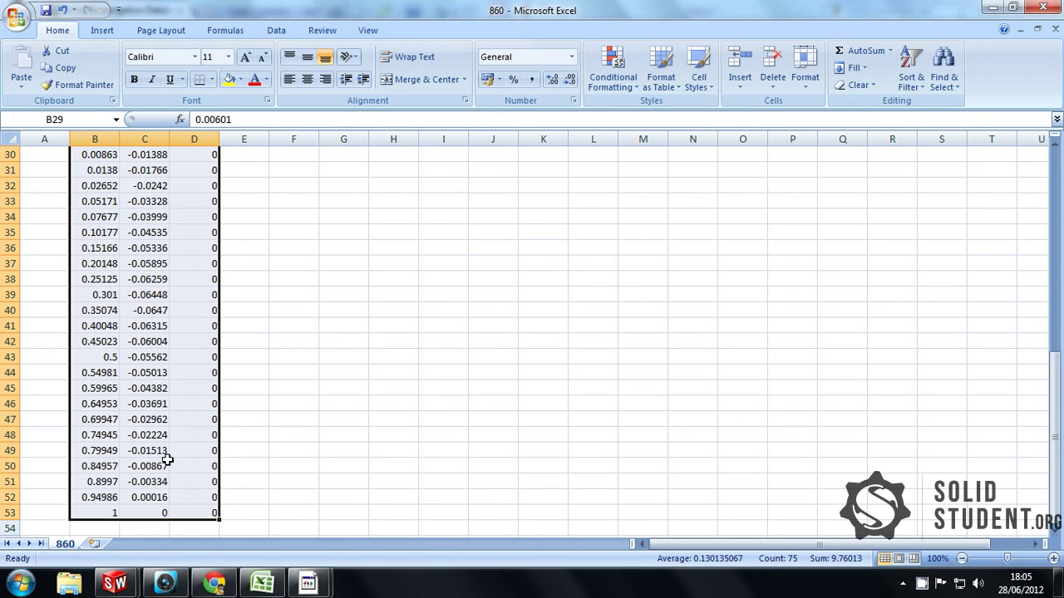
pyautogui.hotkey('ctrl', 'x')
pyautogui.scroll(4, 174, 416)
pyautogui.click(85, 323)
pyautogui.press('Return')
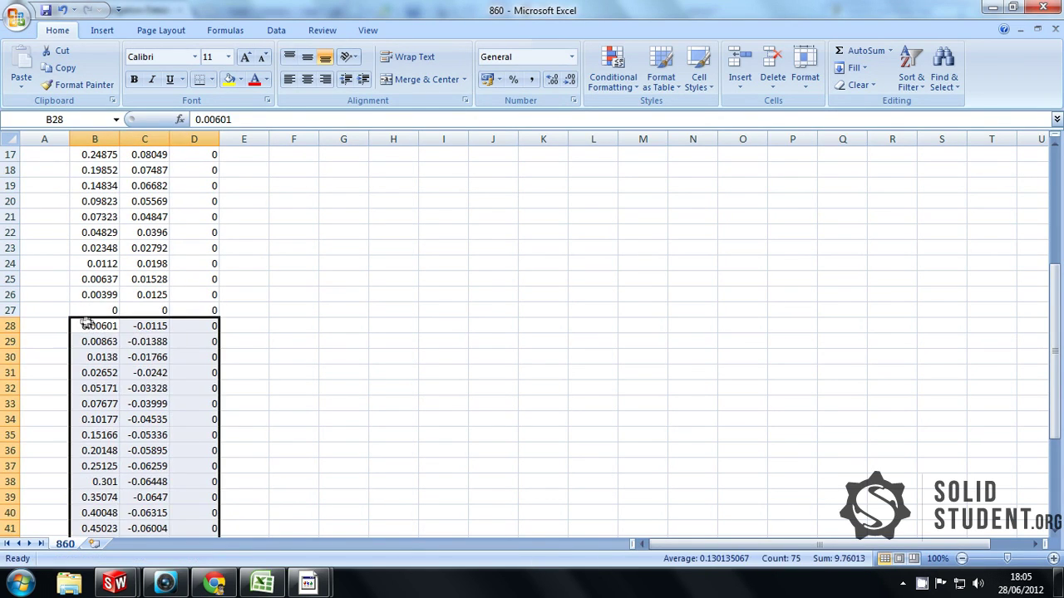
# Step: Enter the formula =B2*150 in cell F2 to scale the first X coordinate
pyautogui.scroll(6, 85, 323)
pyautogui.click(94, 170)
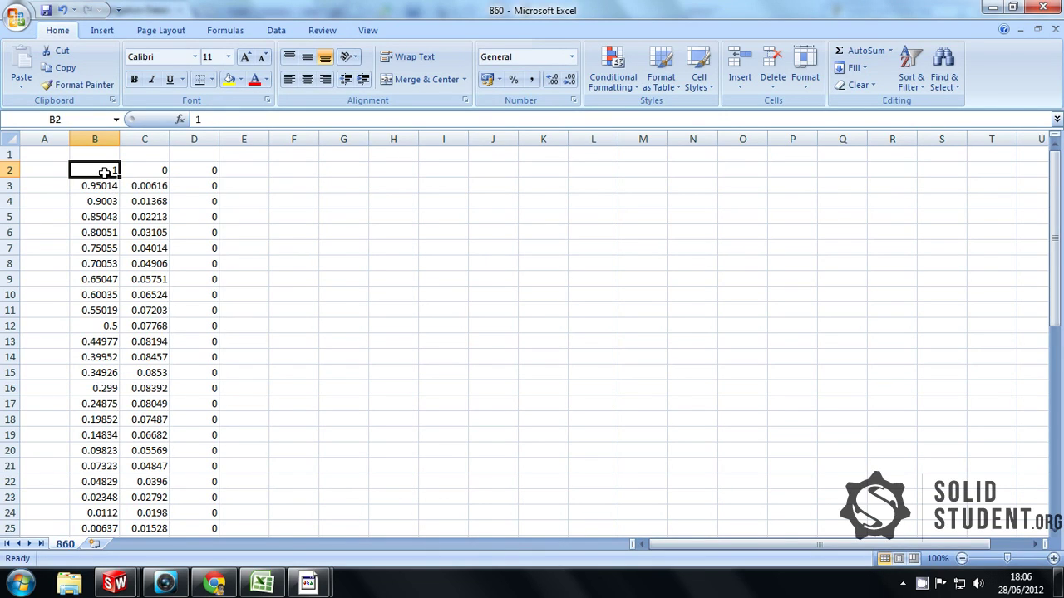
pyautogui.click(283, 169)
pyautogui.click(256, 121)
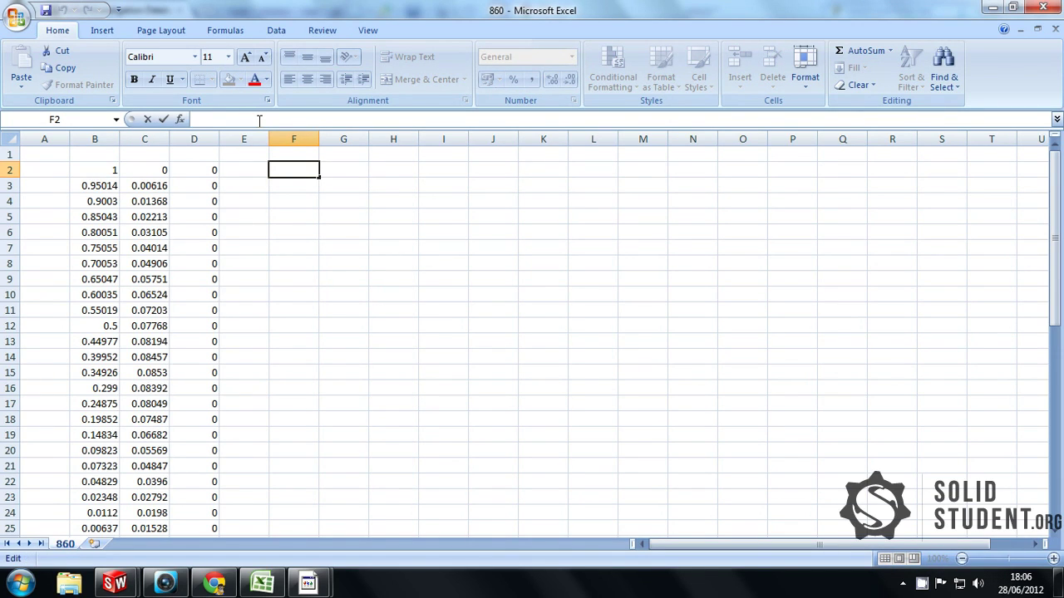
pyautogui.write('=b')
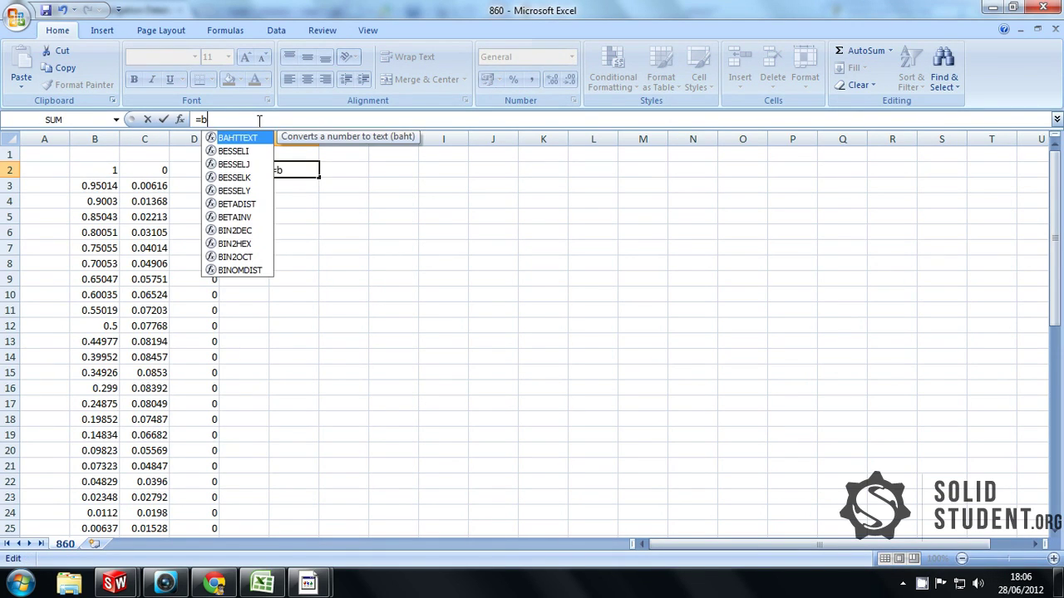
pyautogui.write('3')
pyautogui.press('BackSpace')
pyautogui.write('2')
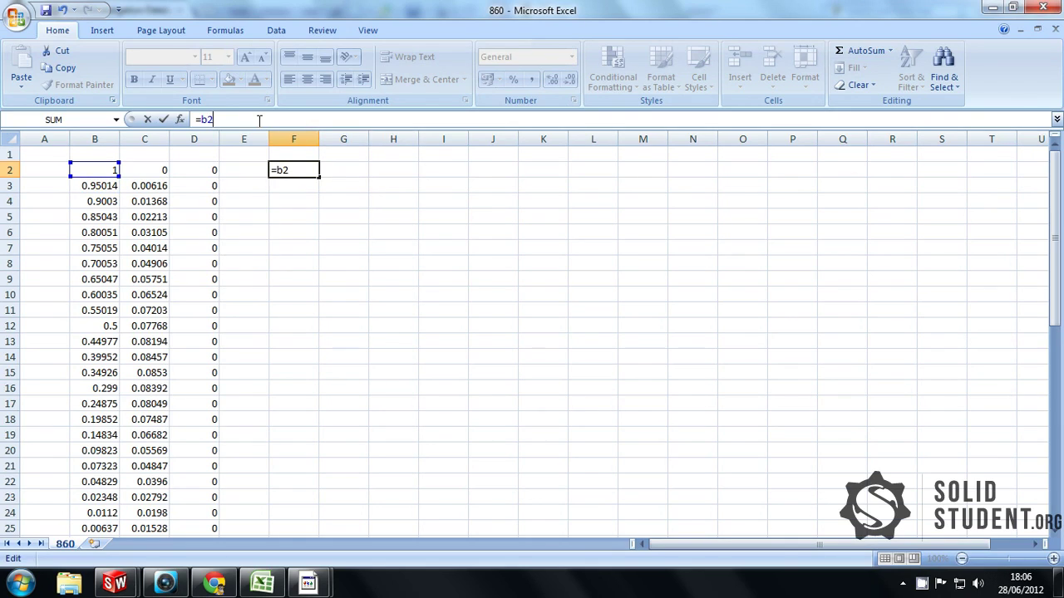
pyautogui.write('*150')
pyautogui.press('Return')
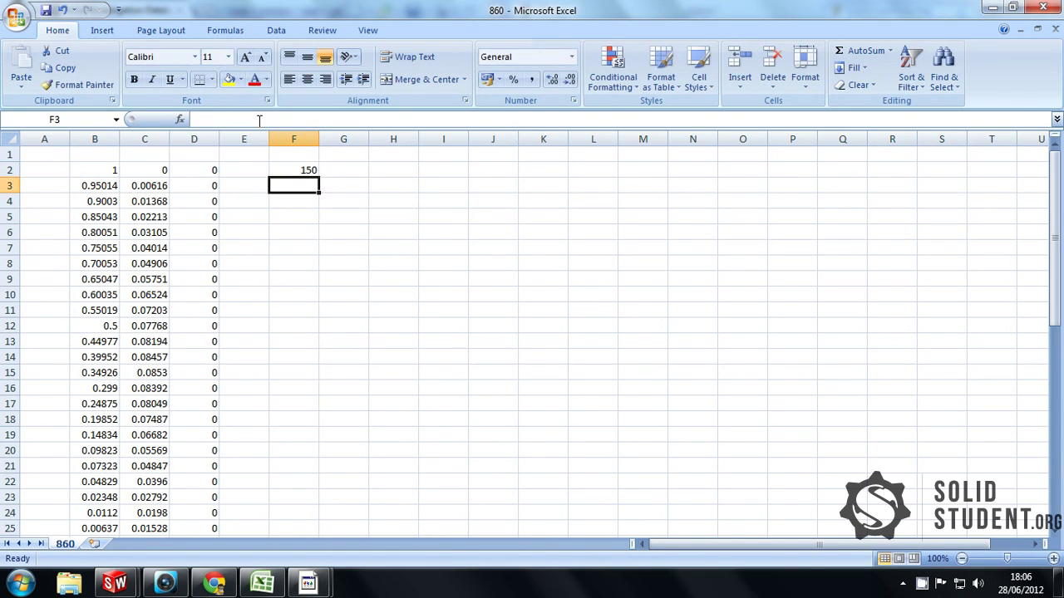
# Step: Fill the scaling formula from F2 across to column H and down to row 52
pyautogui.click(318, 177)
pyautogui.moveTo(318, 177); pyautogui.dragTo(407, 177)
pyautogui.click(385, 173)
pyautogui.click(329, 168)
pyautogui.moveTo(300, 170); pyautogui.dragTo(385, 498)
# Step: Copy the scaled coordinates in F2:H52 and create a new blank workbook
pyautogui.scroll(10, 387, 451)
pyautogui.rightClick(303, 175)
pyautogui.click(332, 203)
pyautogui.scroll(-12, 332, 204)
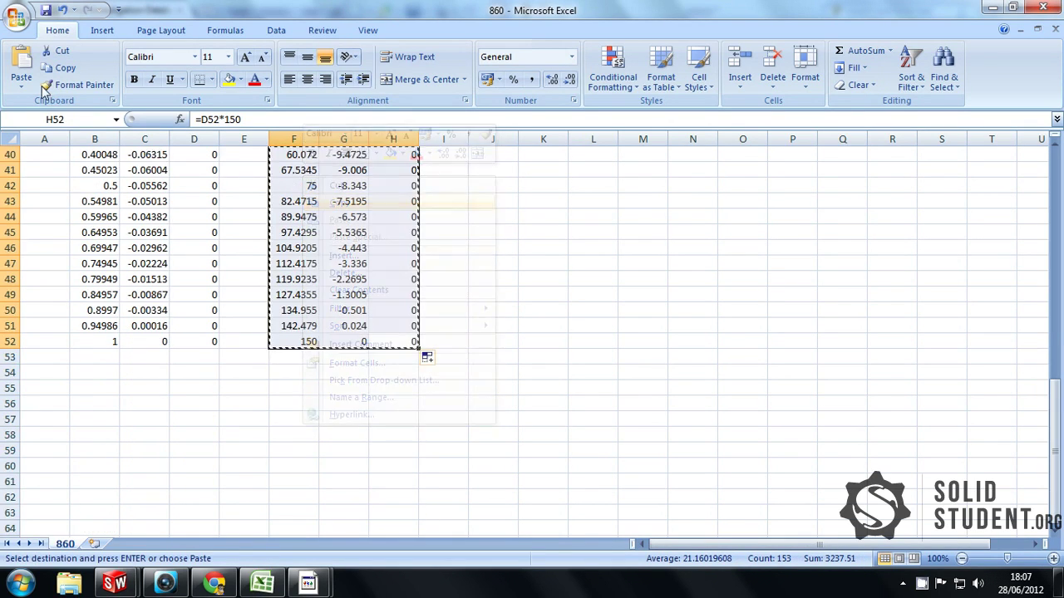
pyautogui.click(20, 18)
pyautogui.click(47, 51)
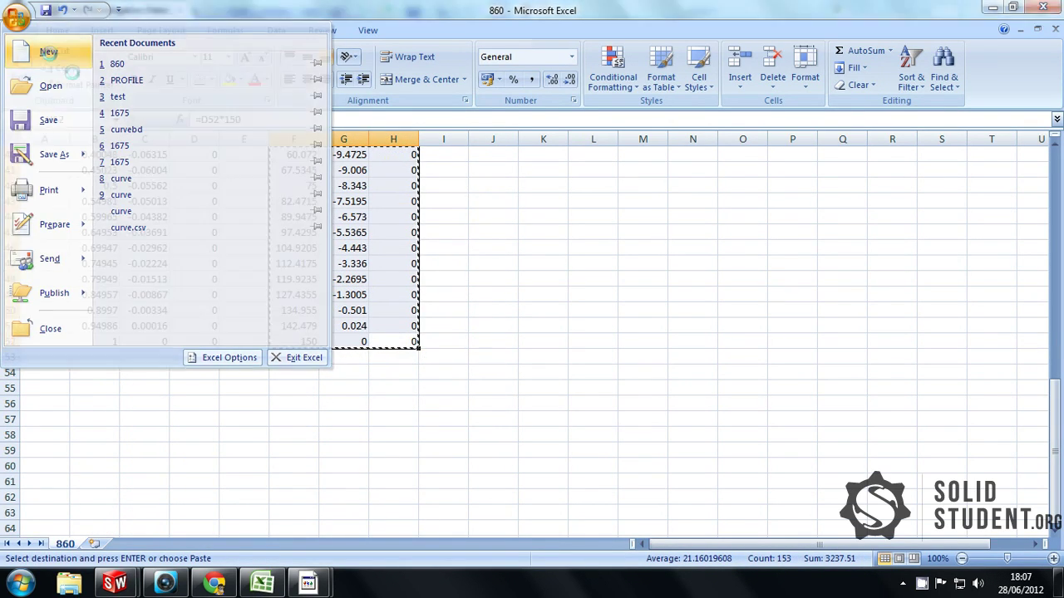
pyautogui.click(854, 501)
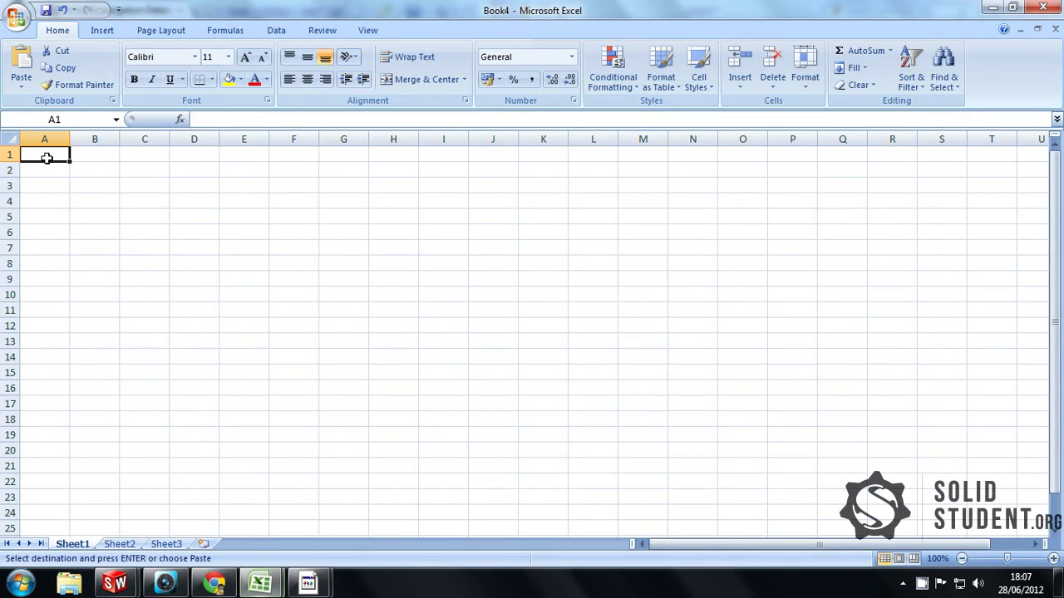
# Step: Paste the copied coordinates into the new sheet from cell A1 as values only
pyautogui.rightClick(47, 158)
pyautogui.click(98, 221)
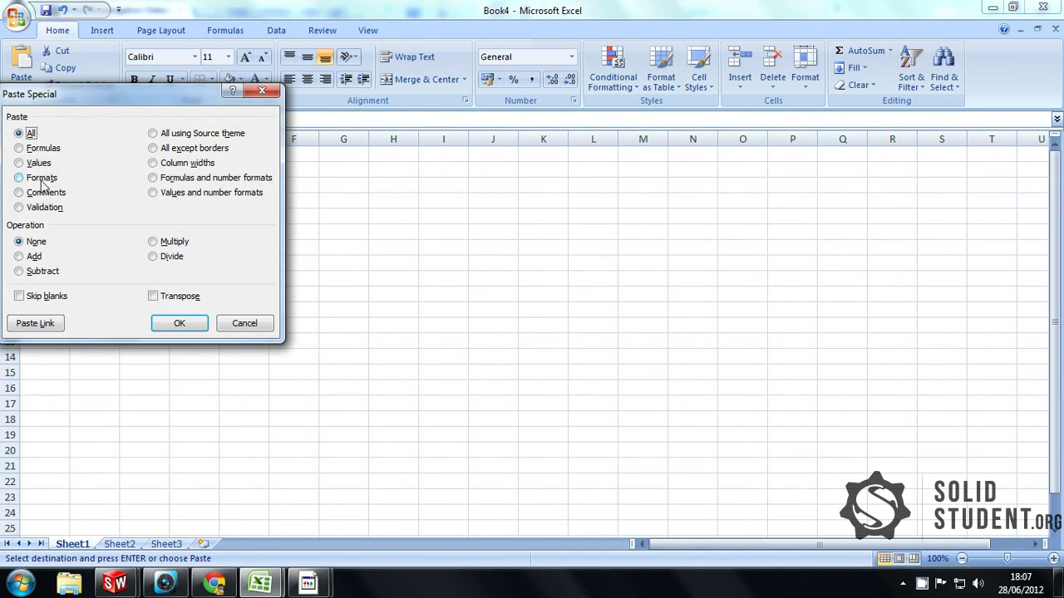
pyautogui.click(38, 163)
pyautogui.click(179, 324)
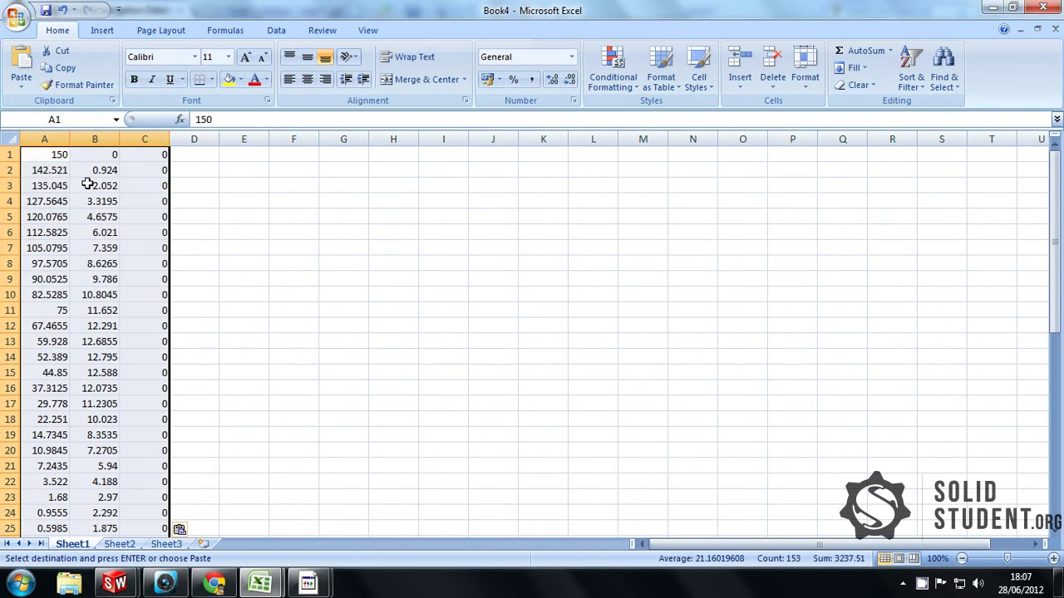
pyautogui.click(96, 185)
# Step: Begin saving the workbook to the Desktop under the name Profile, with CSV (Comma delimited) as the file type
pyautogui.click(20, 18)
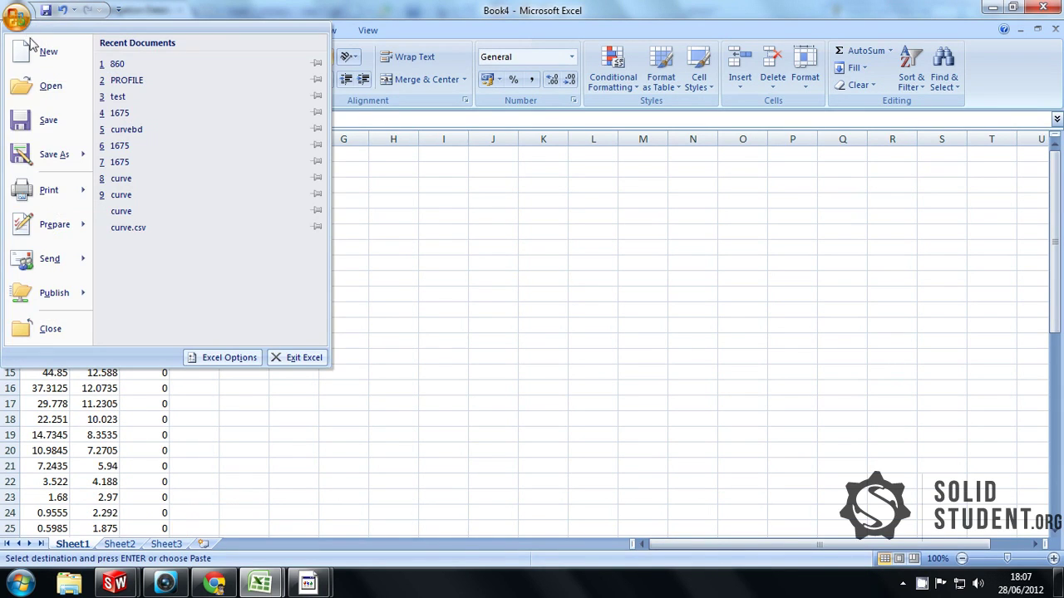
pyautogui.click(52, 158)
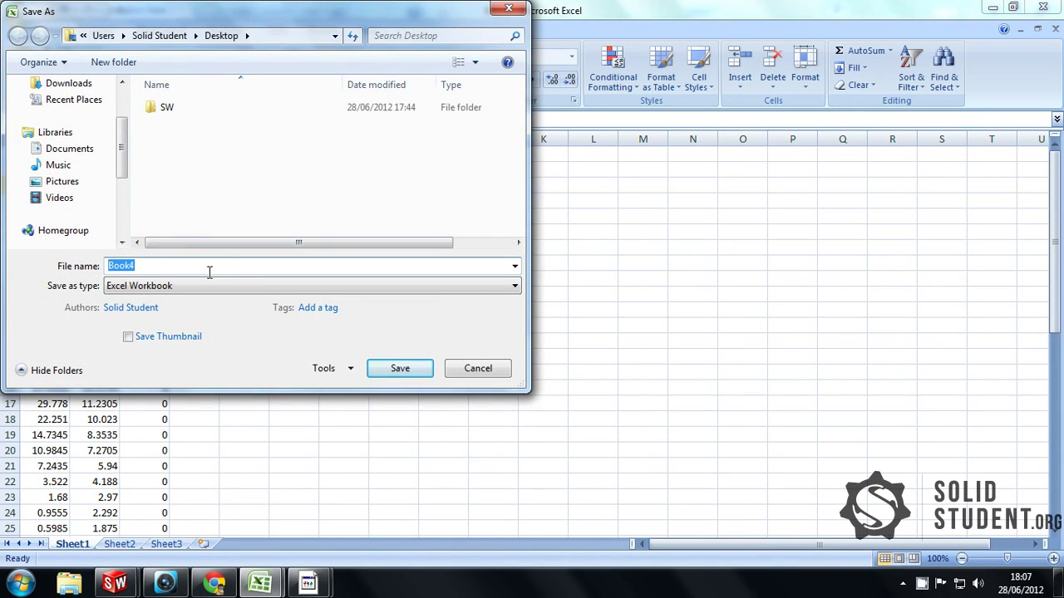
pyautogui.write('Profile')
pyautogui.click(487, 285)
pyautogui.click(487, 285)
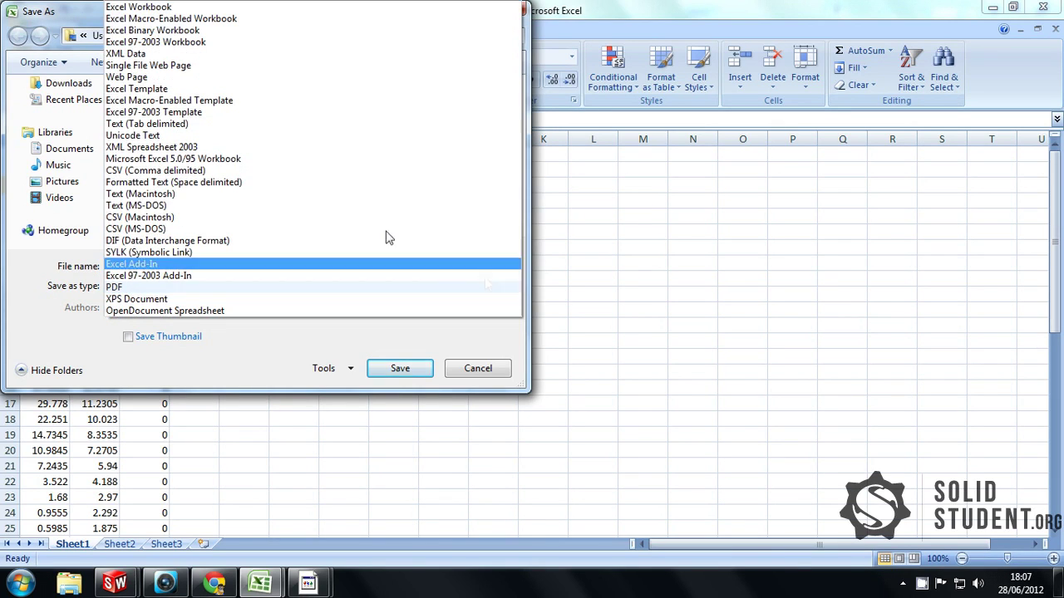
pyautogui.click(158, 171)
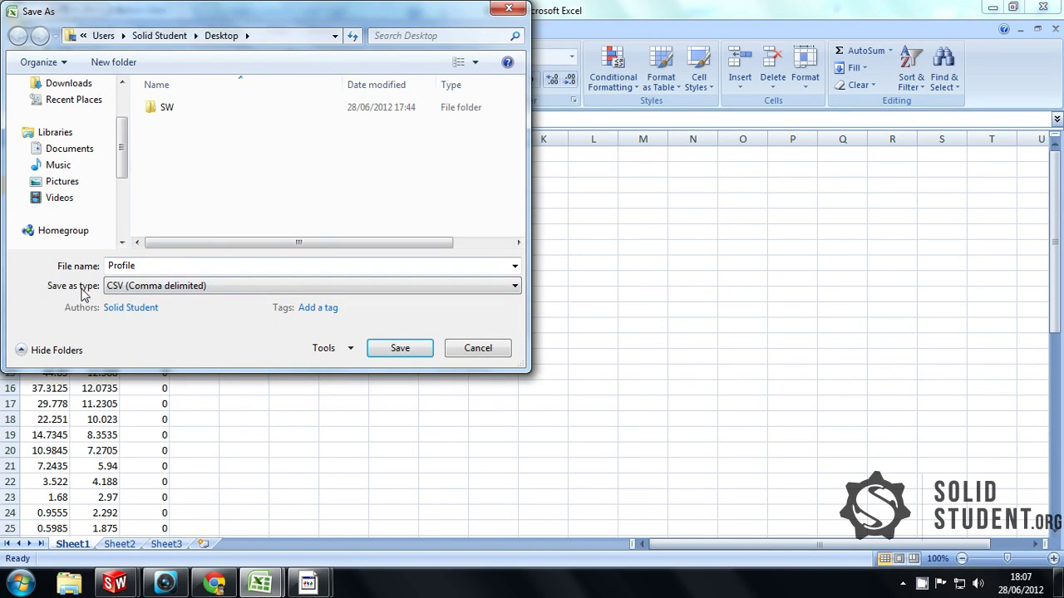
# Step: Add the .txt extension to the file name and save only the active sheet, replacing the existing profile.txt
pyautogui.click(173, 266)
pyautogui.click(173, 266)
pyautogui.write('.txt')
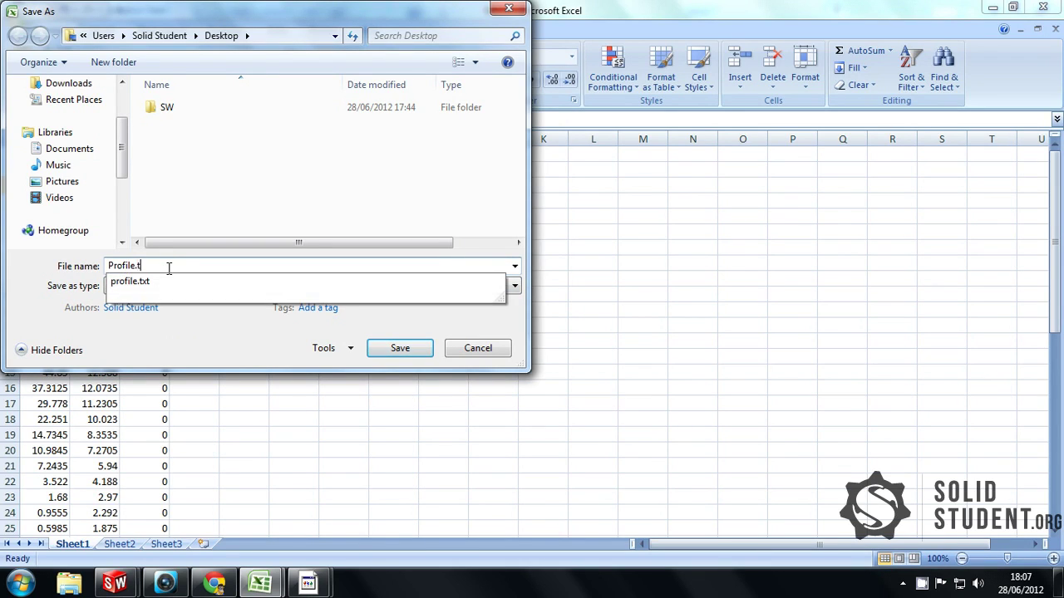
pyautogui.click(405, 347)
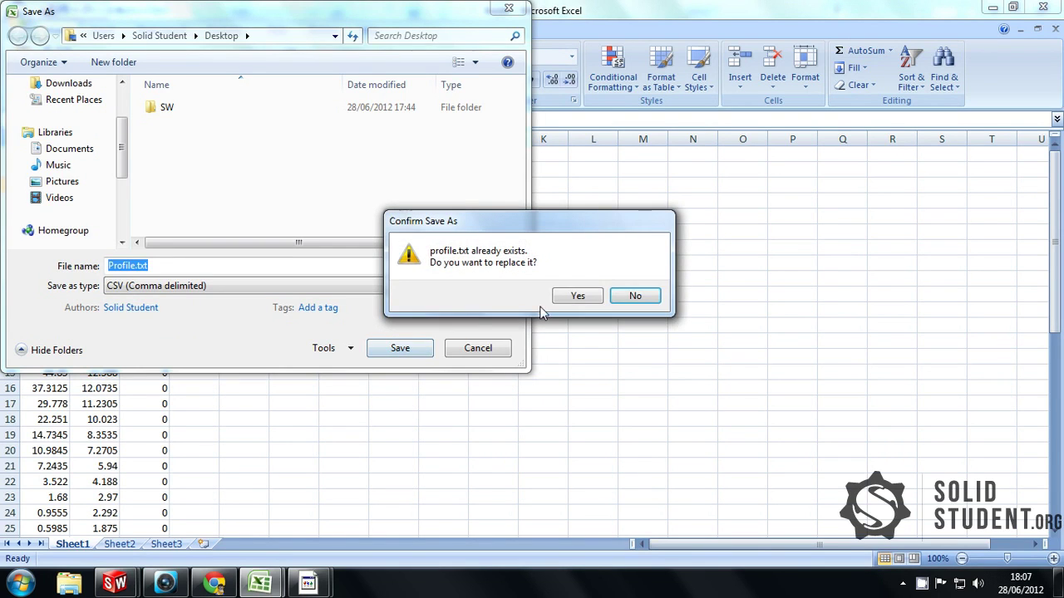
pyautogui.click(578, 296)
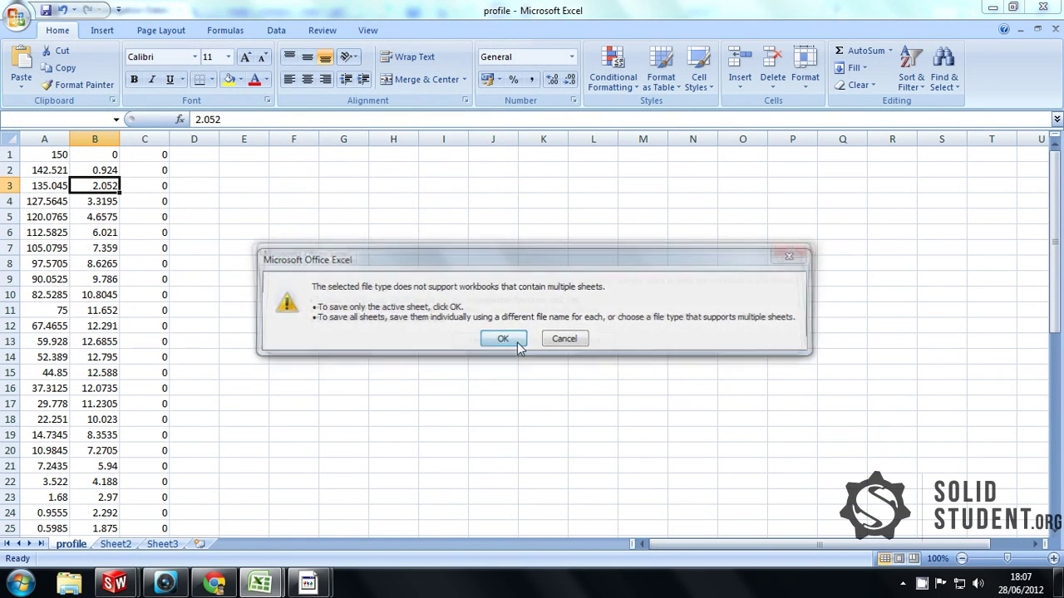
pyautogui.click(515, 346)
pyautogui.click(490, 341)
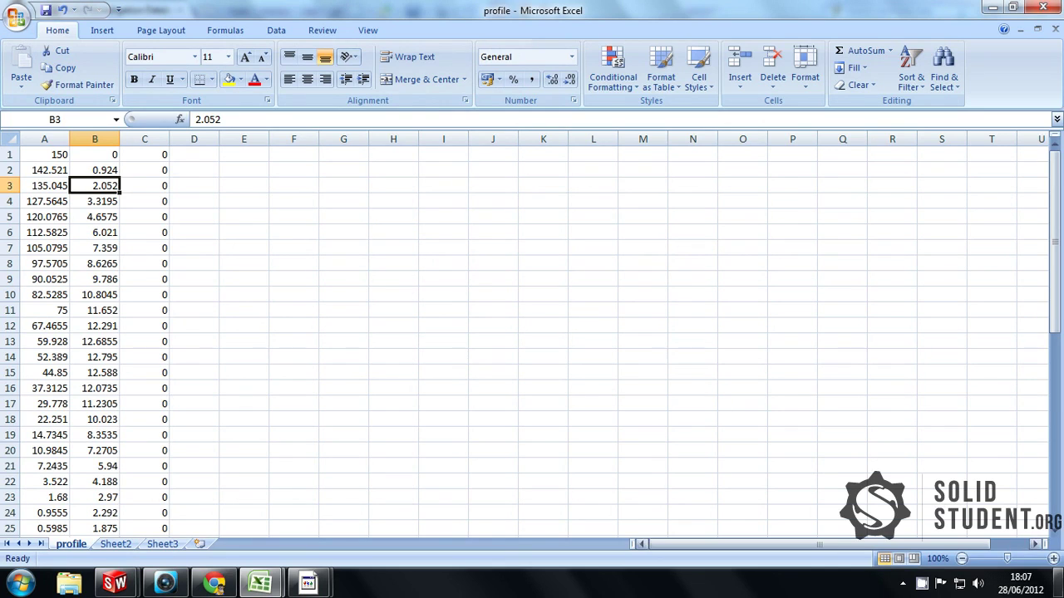
# Step: Close the profile workbook without saving changes again and switch to the empty Part1 in SolidWorks
pyautogui.click(1037, 10)
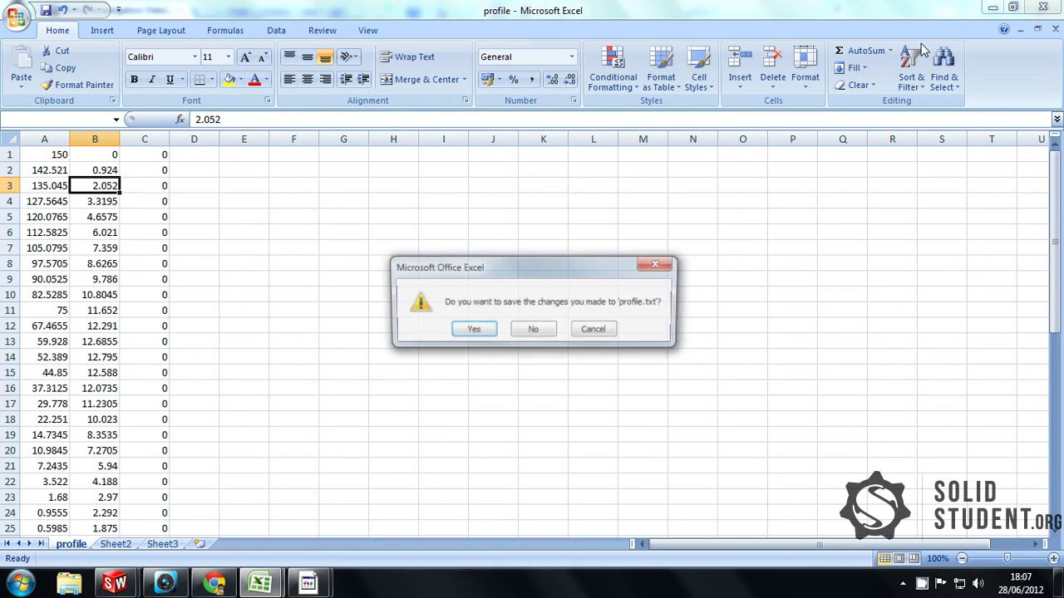
pyautogui.click(542, 330)
pyautogui.moveTo(115, 583)
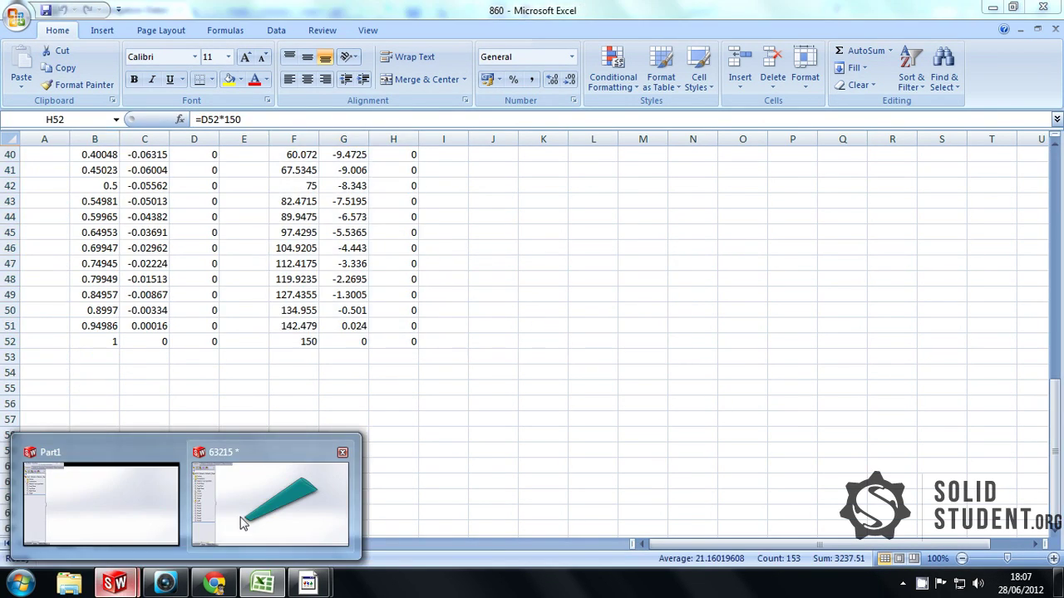
pyautogui.click(100, 511)
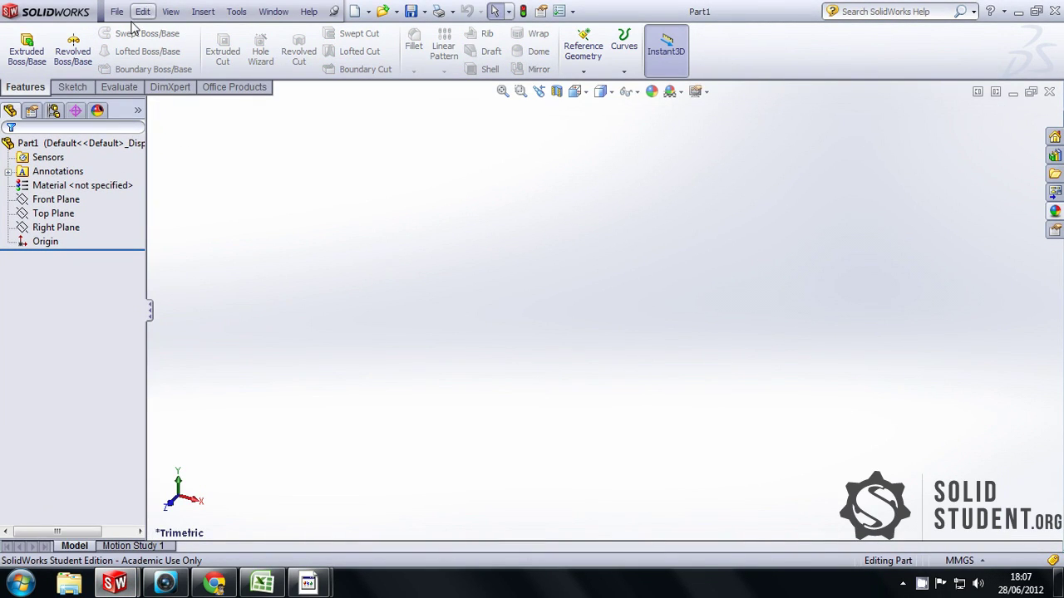
# Step: Start a Curve Through XYZ Points and load profile.txt from the Desktop, filtering the file list to Text Files (*.txt)
pyautogui.click(204, 12)
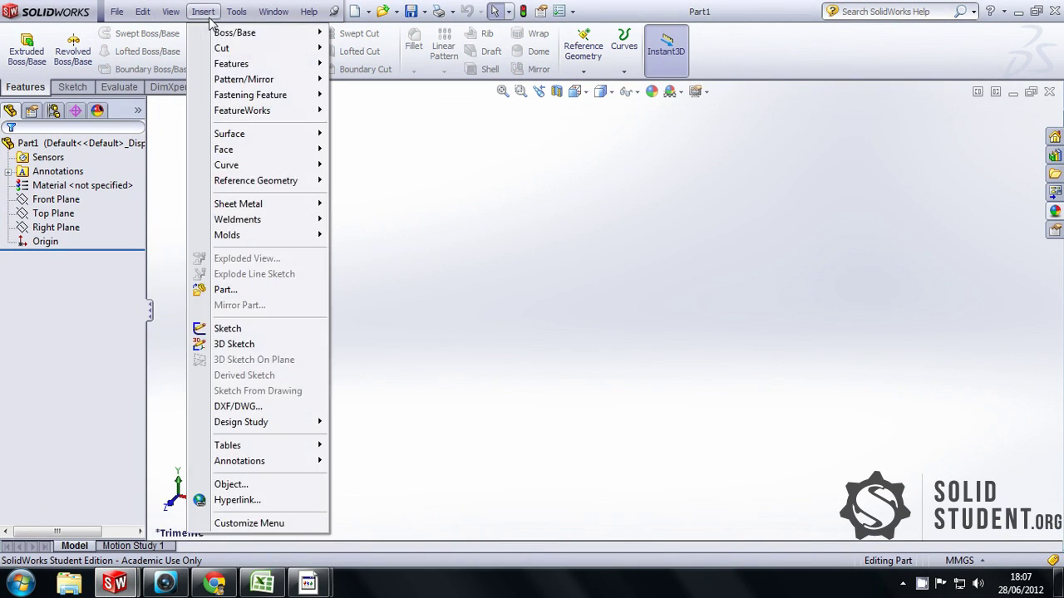
pyautogui.moveTo(291, 164)
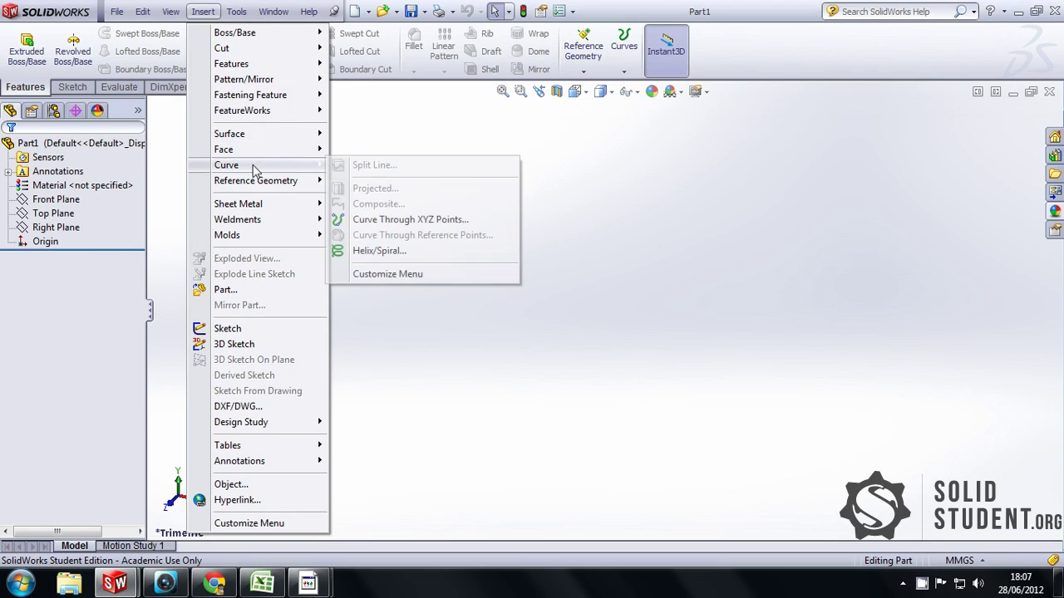
pyautogui.click(401, 223)
pyautogui.click(232, 34)
pyautogui.scroll(-1, 516, 138)
pyautogui.click(478, 325)
pyautogui.click(481, 350)
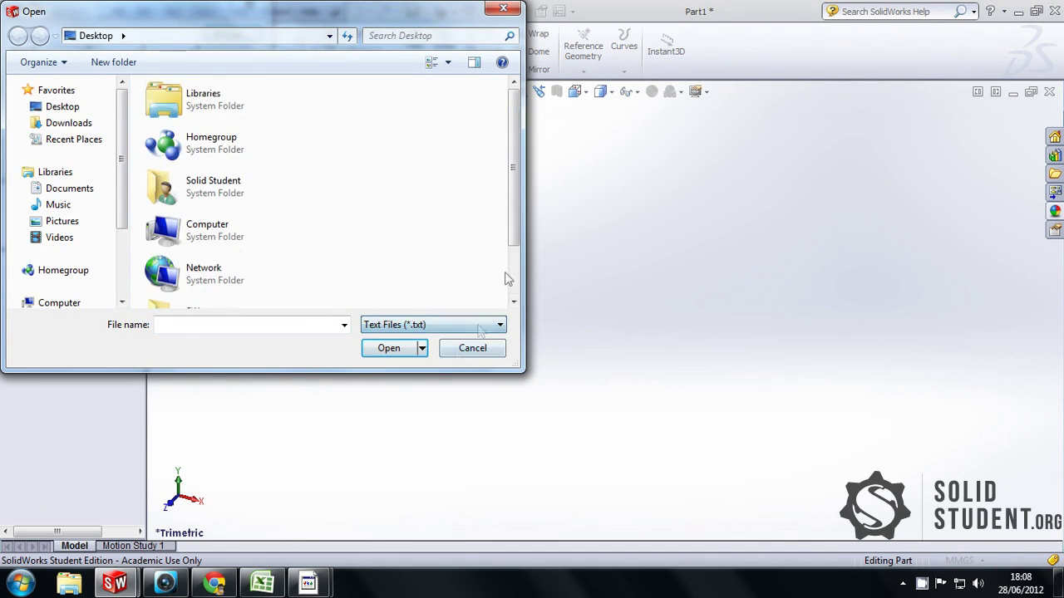
pyautogui.scroll(-2, 512, 191)
pyautogui.doubleClick(212, 290)
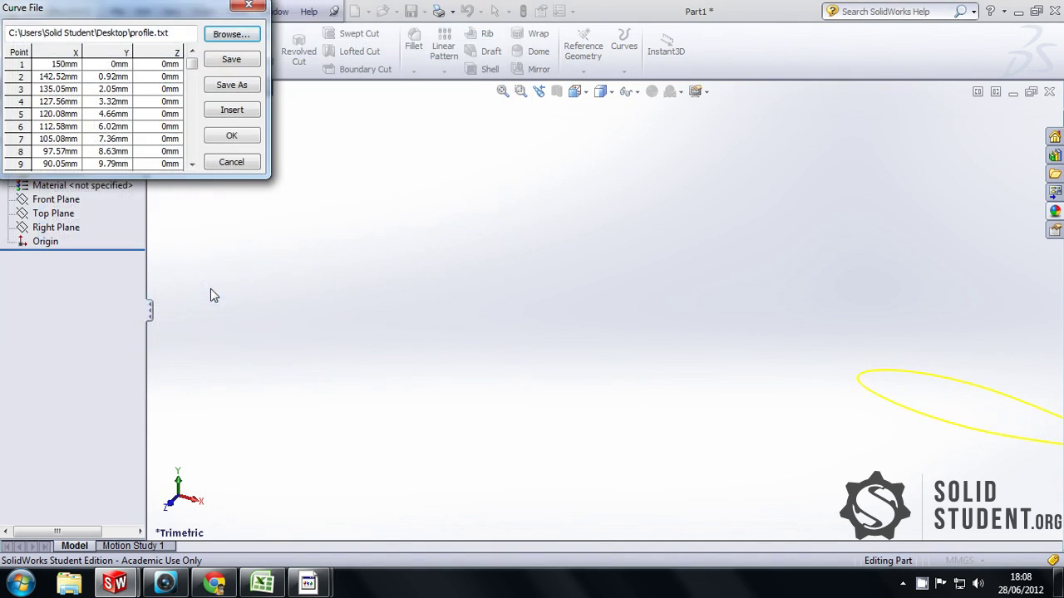
# Step: Inspect the whole airfoil preview and accept the curve through the loaded points
pyautogui.scroll(5, 740, 306)
pyautogui.scroll(-4, 741, 309)
pyautogui.moveTo(490, 287); pyautogui.dragTo(938, 467)
pyautogui.scroll(-4, 928, 463)
pyautogui.scroll(3, 670, 374)
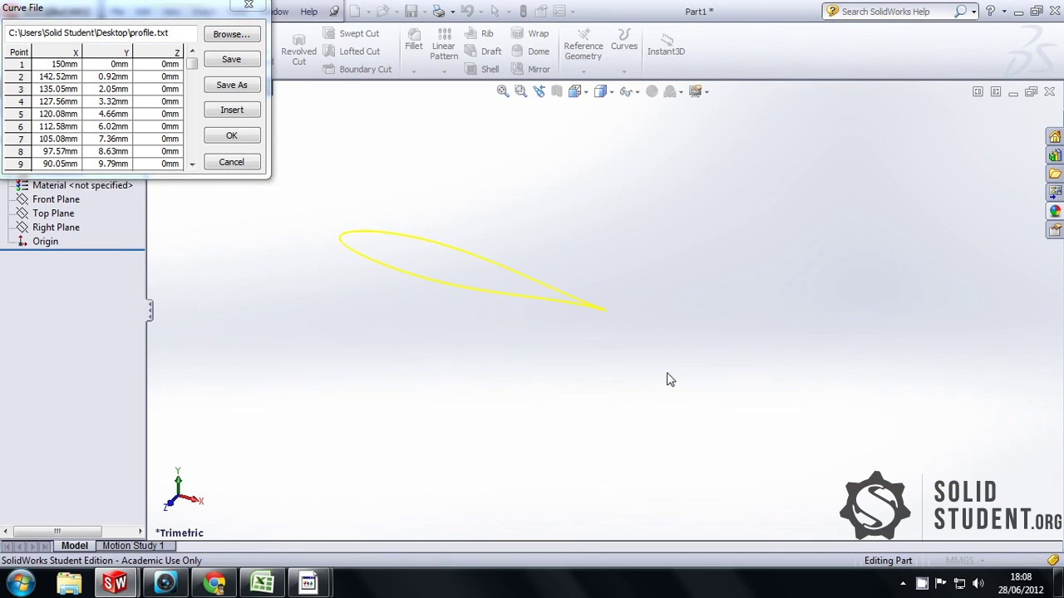
pyautogui.click(232, 137)
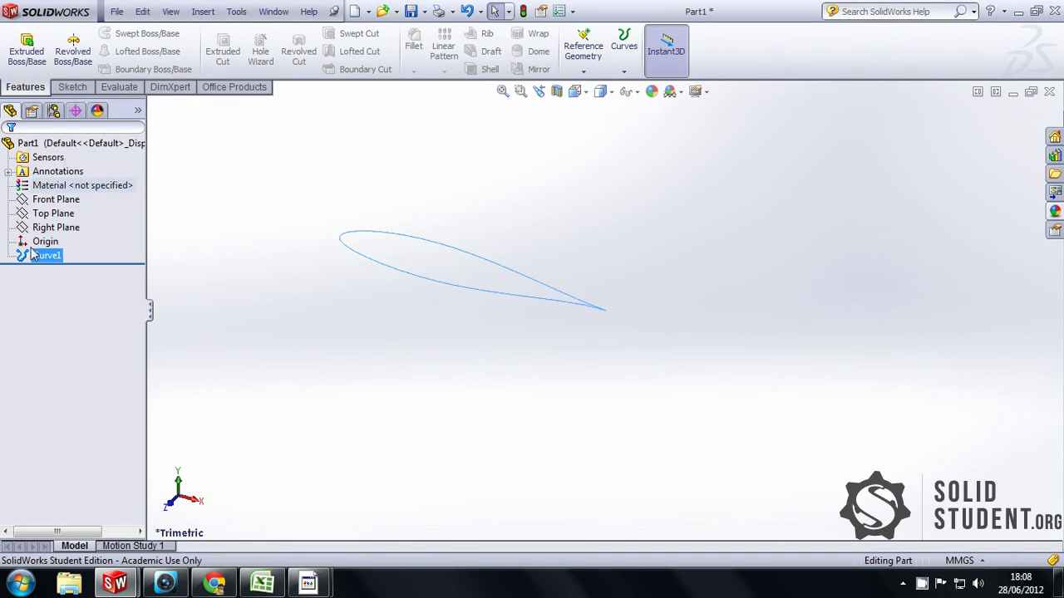
# Step: Convert the imported airfoil curve into a sketch on the Front Plane, viewed normal to it, and exit the sketch
pyautogui.click(73, 87)
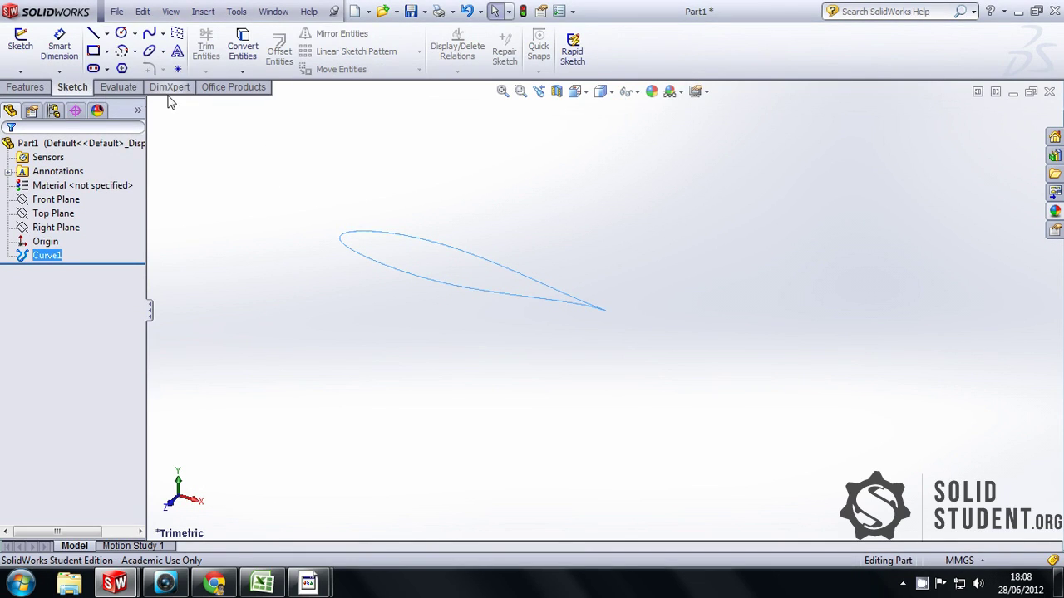
pyautogui.rightClick(51, 200)
pyautogui.click(58, 179)
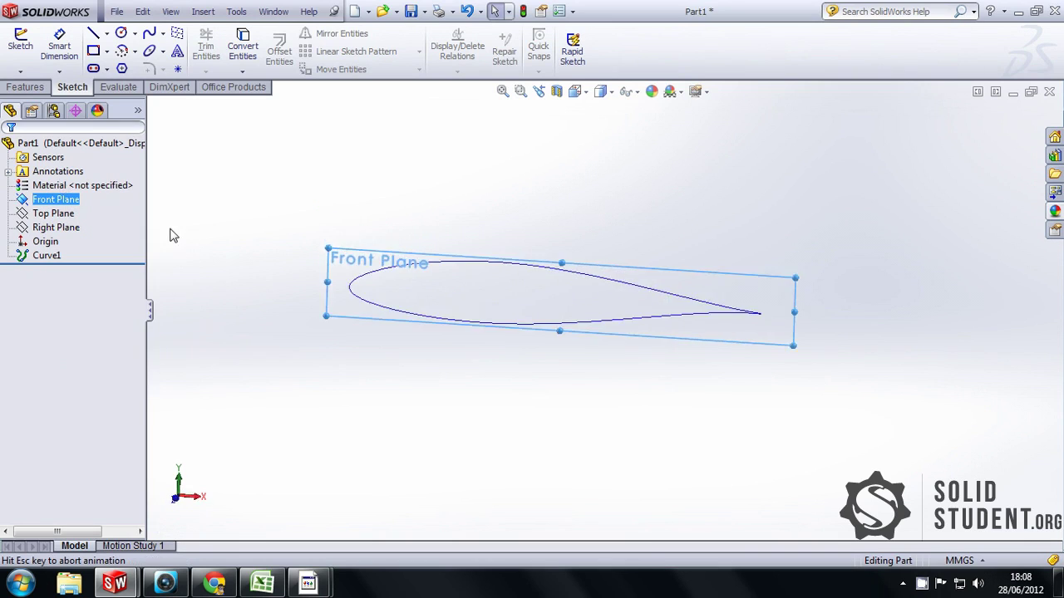
pyautogui.click(233, 50)
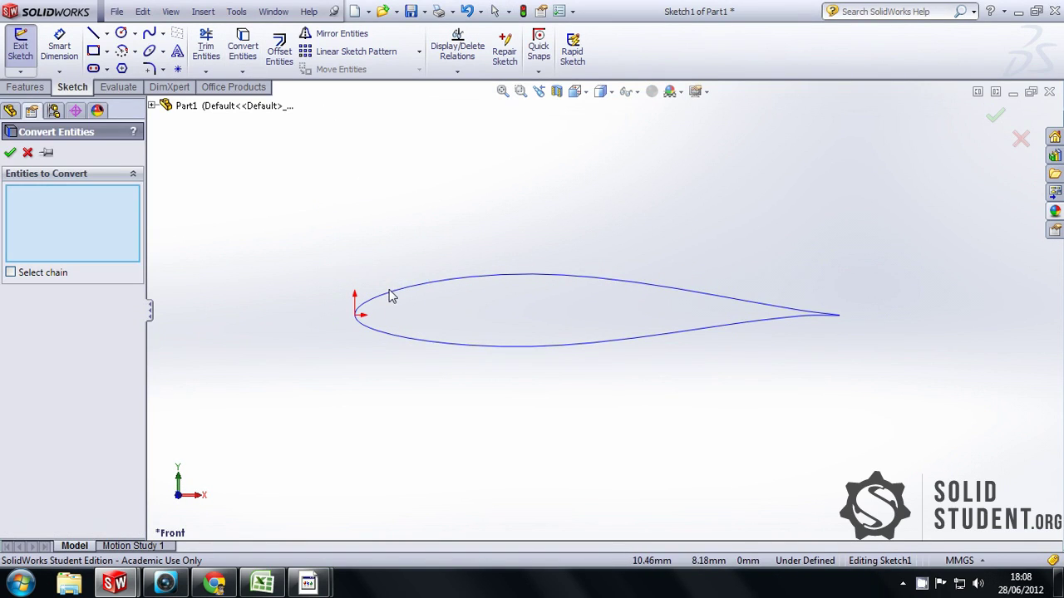
pyautogui.click(390, 293)
pyautogui.click(10, 152)
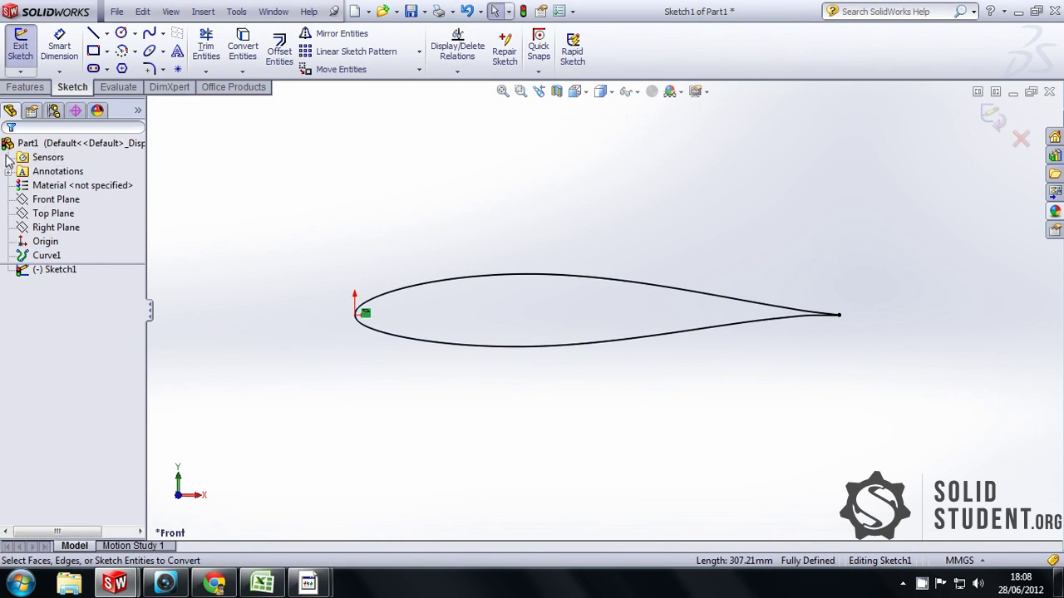
pyautogui.hotkey('ctrl', 'b')
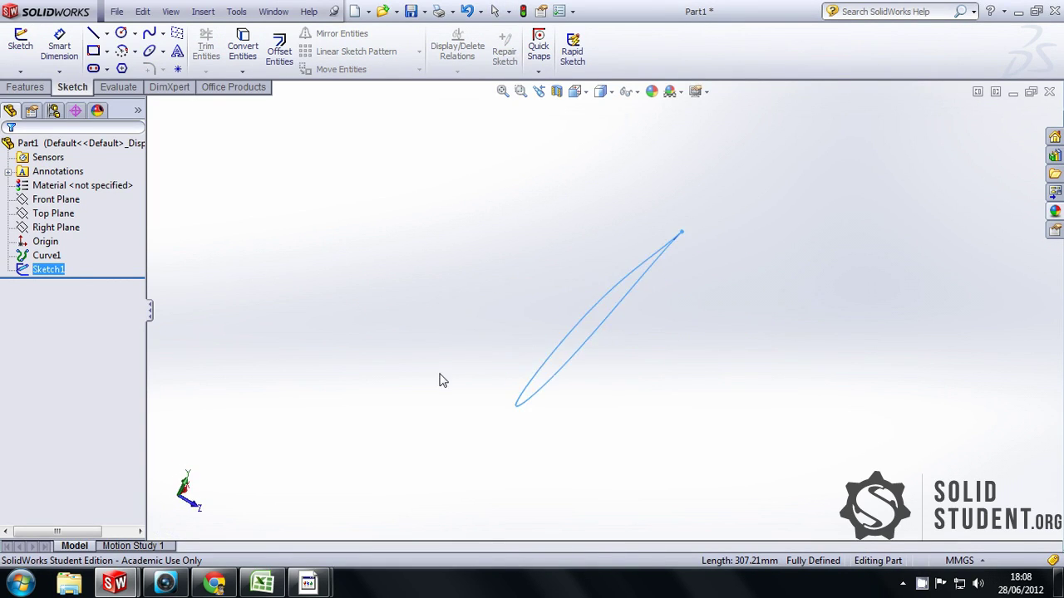
# Step: Extrude the airfoil sketch as a solid boss with a Blind depth of 137 mm from the sketch plane
pyautogui.moveTo(600, 404); pyautogui.dragTo(835, 431)
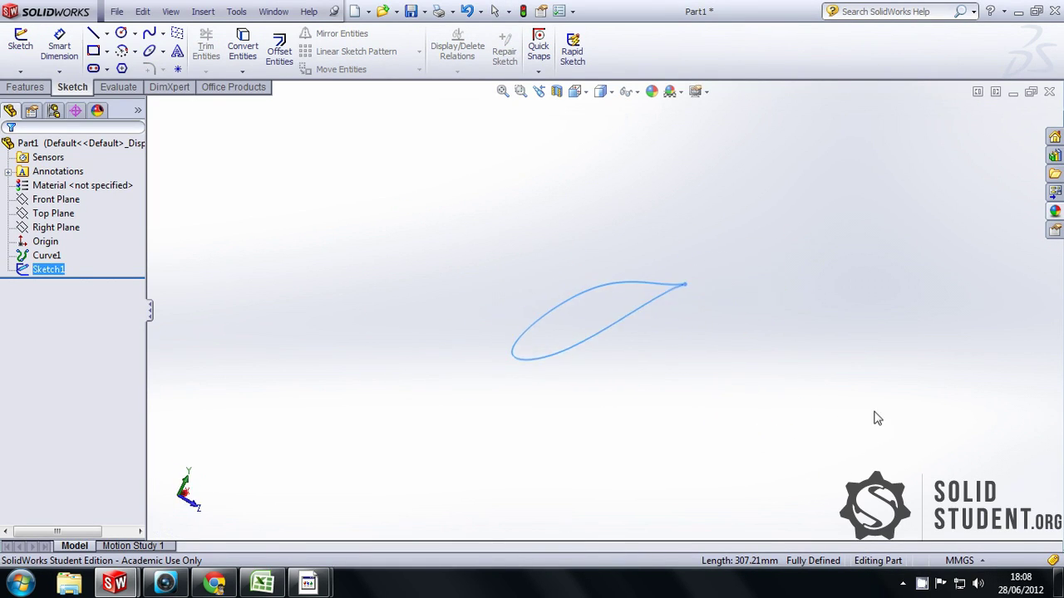
pyautogui.hotkey('ctrl', '8')
pyautogui.click(649, 466)
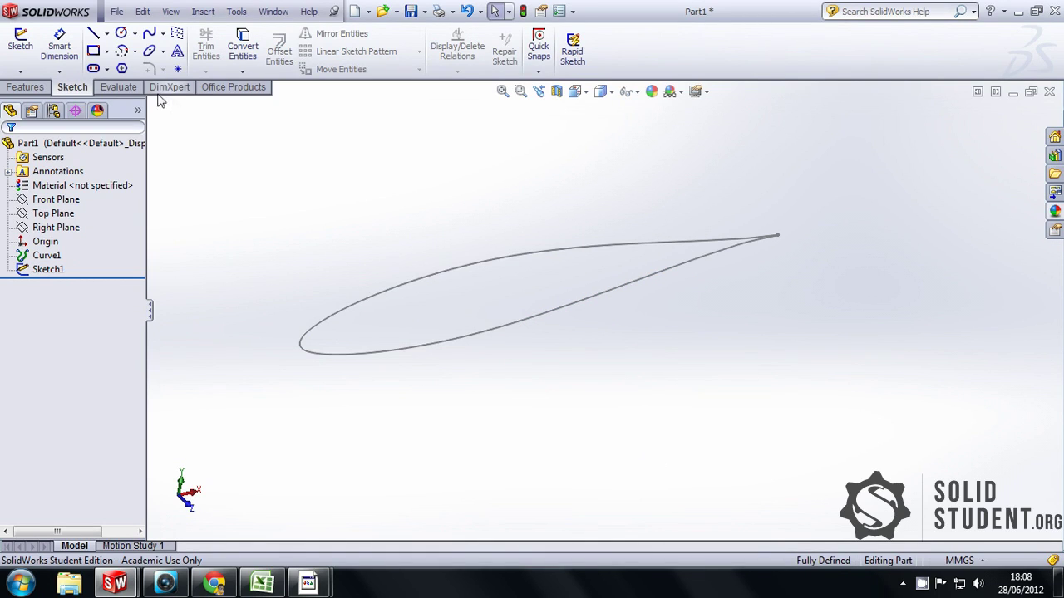
pyautogui.click(25, 87)
pyautogui.click(28, 51)
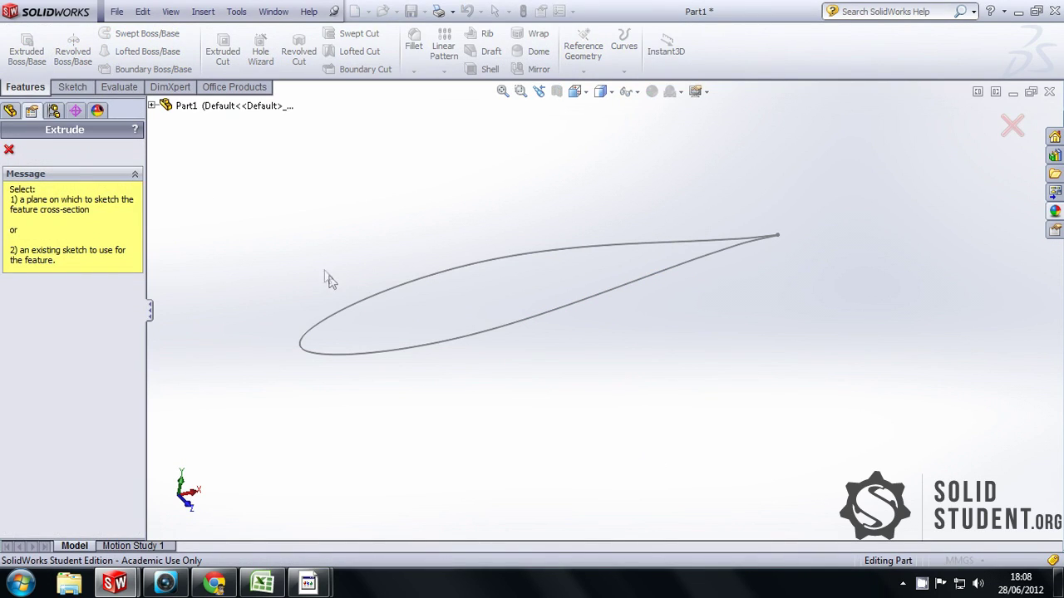
pyautogui.click(347, 316)
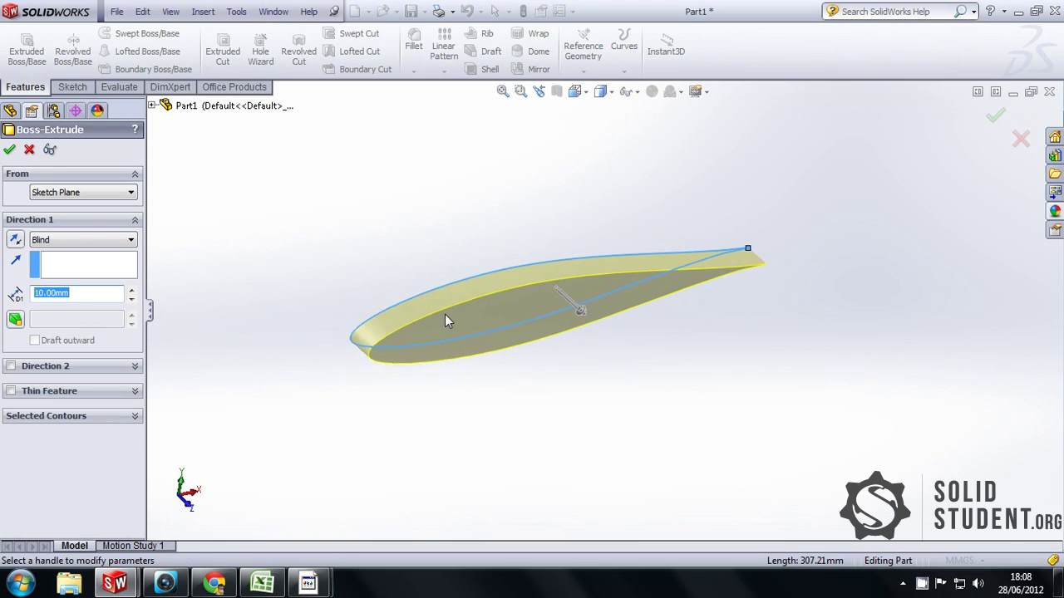
pyautogui.click(722, 438)
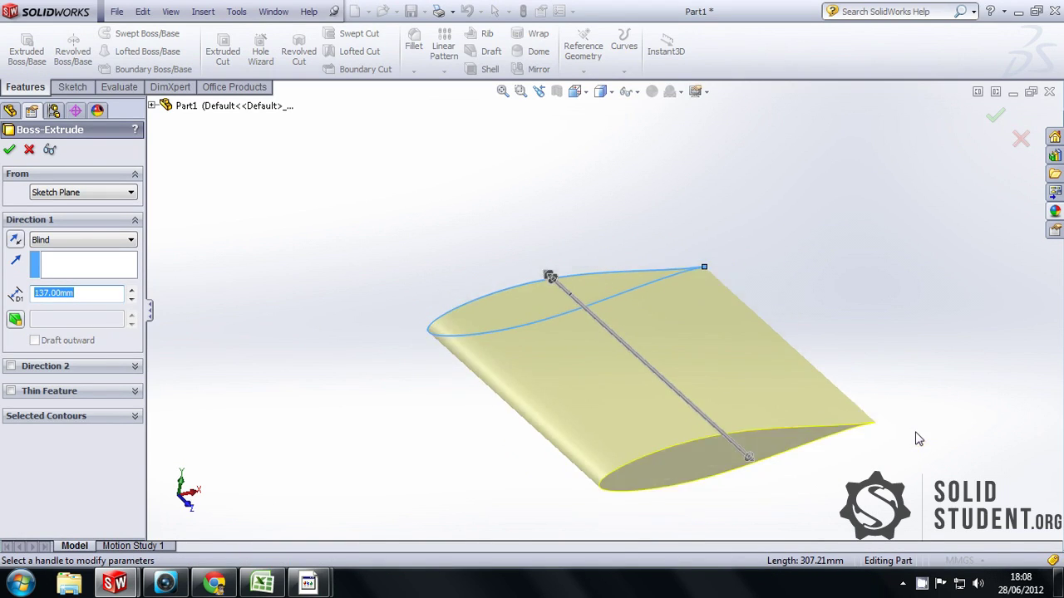
pyautogui.moveTo(592, 500); pyautogui.dragTo(767, 503)
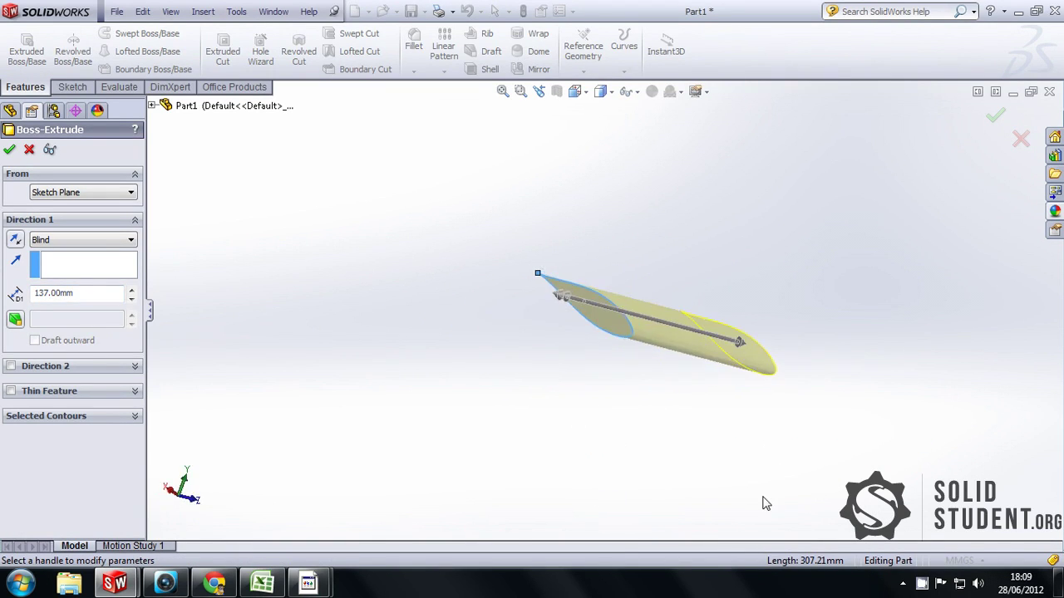
pyautogui.click(994, 116)
pyautogui.moveTo(876, 358); pyautogui.dragTo(773, 337)
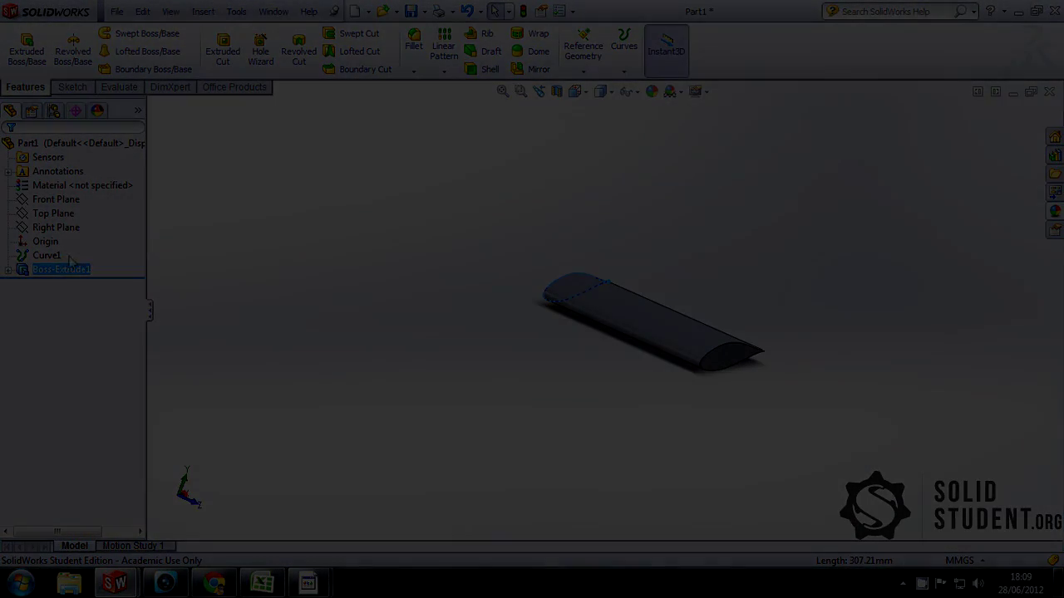